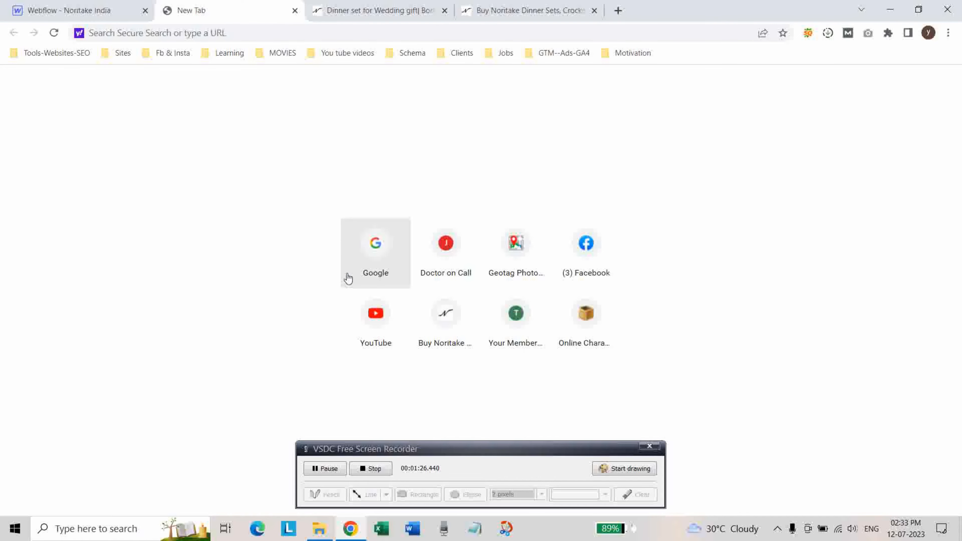
Open Google and search for "7 wonders of the world article".
left_click(369, 256)
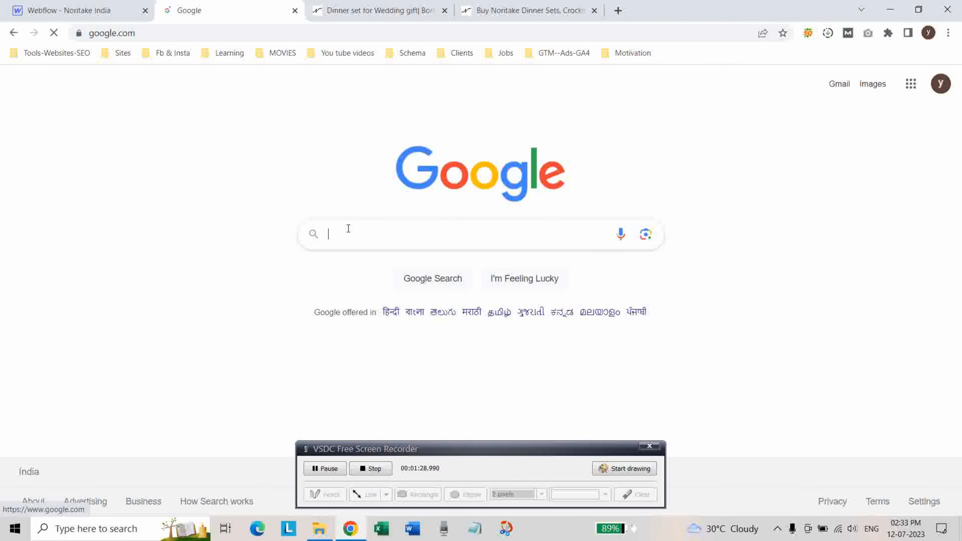
type("7")
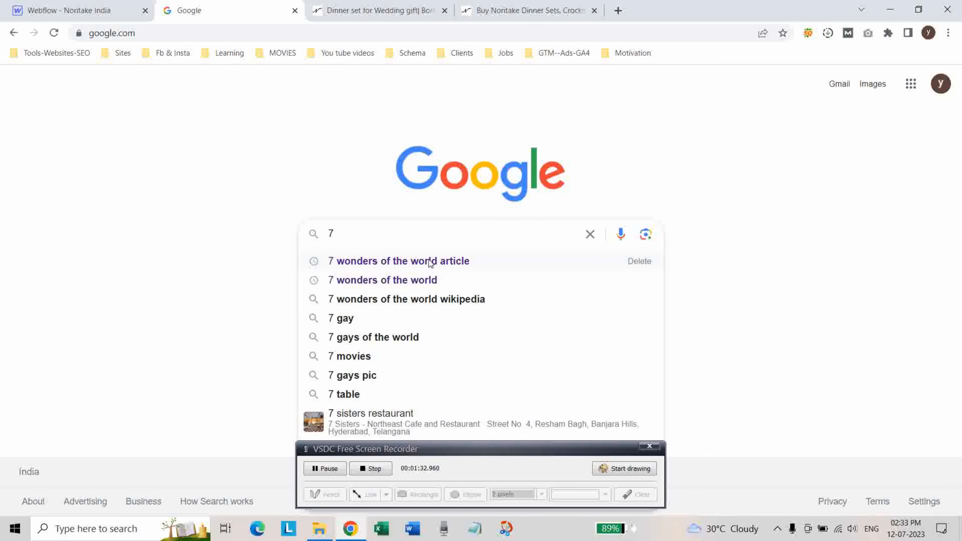
left_click(427, 262)
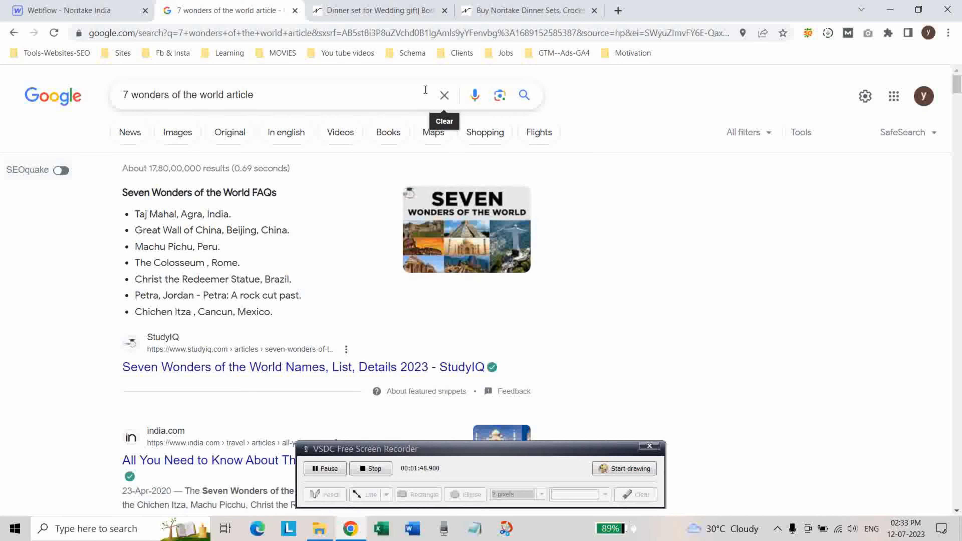
Search Google for "schema markup generator" and open the TechnicalSEO.com Schema Markup Generator (JSON-LD) result in a new tab.
left_click(443, 96)
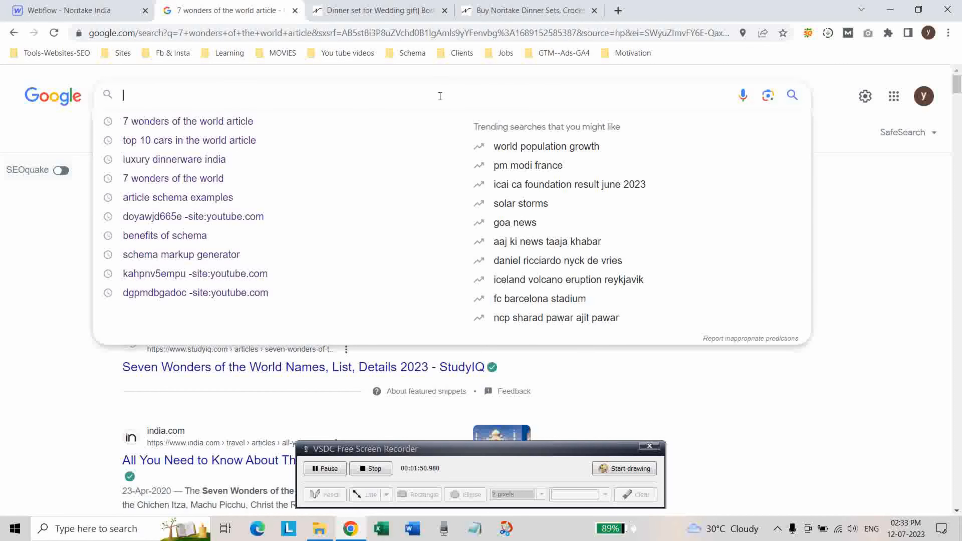
type("sche")
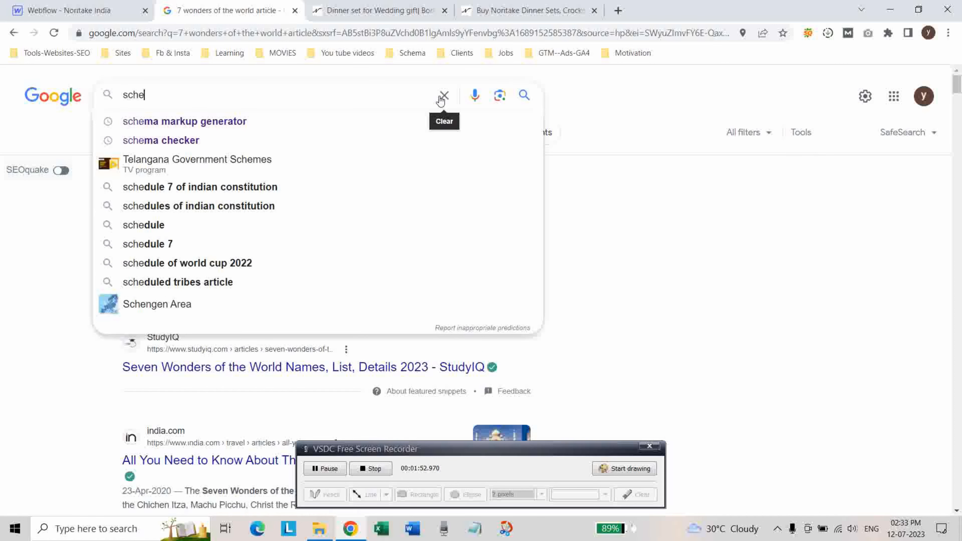
left_click(263, 122)
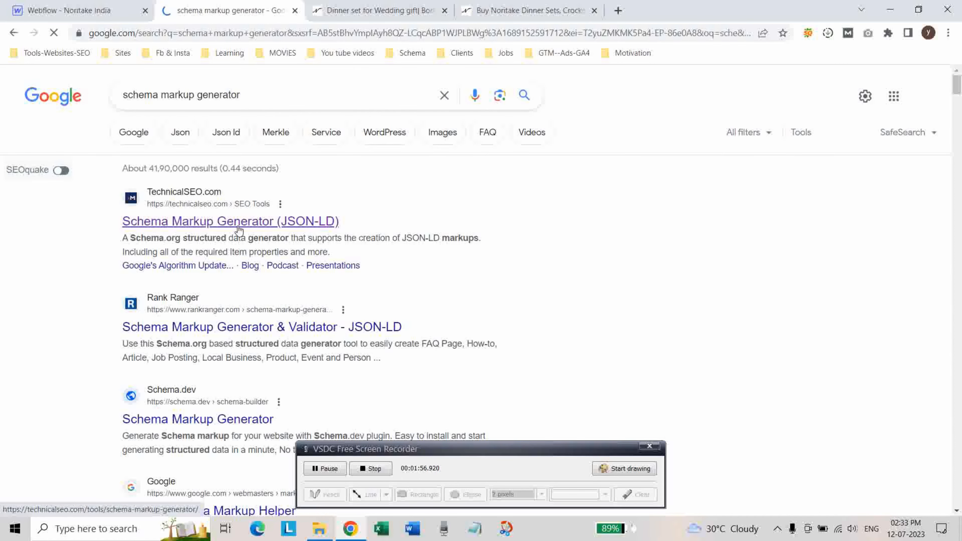
right_click(235, 223)
left_click(265, 229)
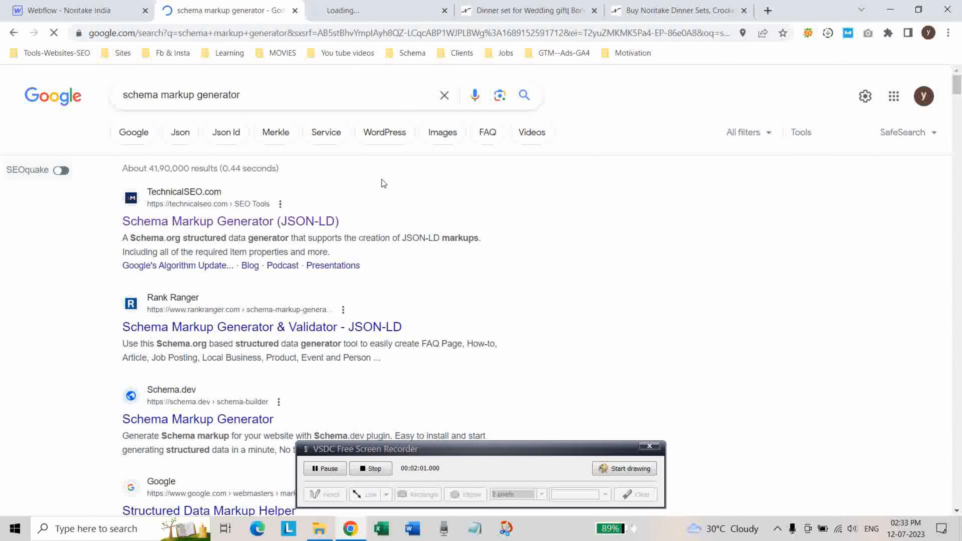
key("ctrl+Tab")
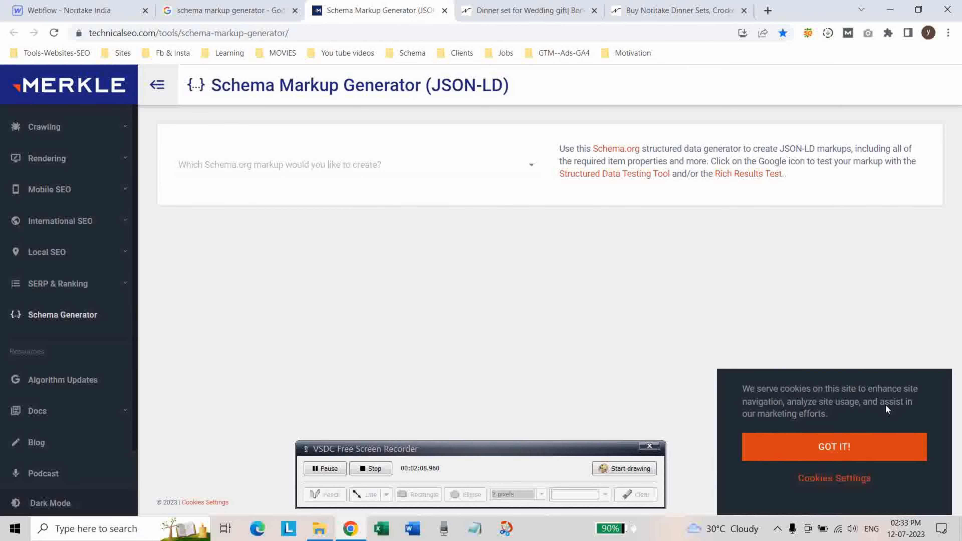
Accept the cookie notice and choose Article as the Schema.org markup to create.
left_click(823, 445)
left_click(531, 175)
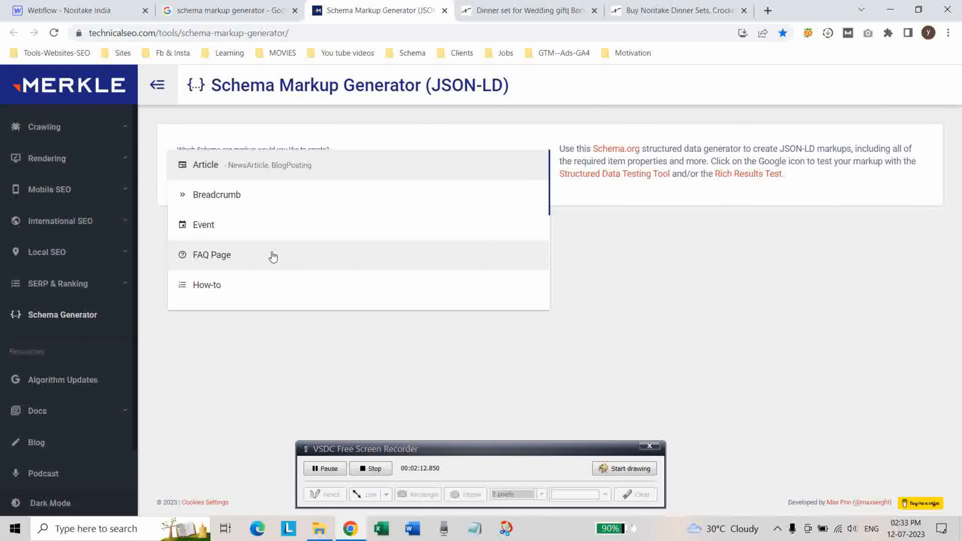
scroll(273, 257, "down", 2)
scroll(273, 257, "up", 2)
scroll(246, 272, "down", 2)
scroll(299, 267, "down", 2)
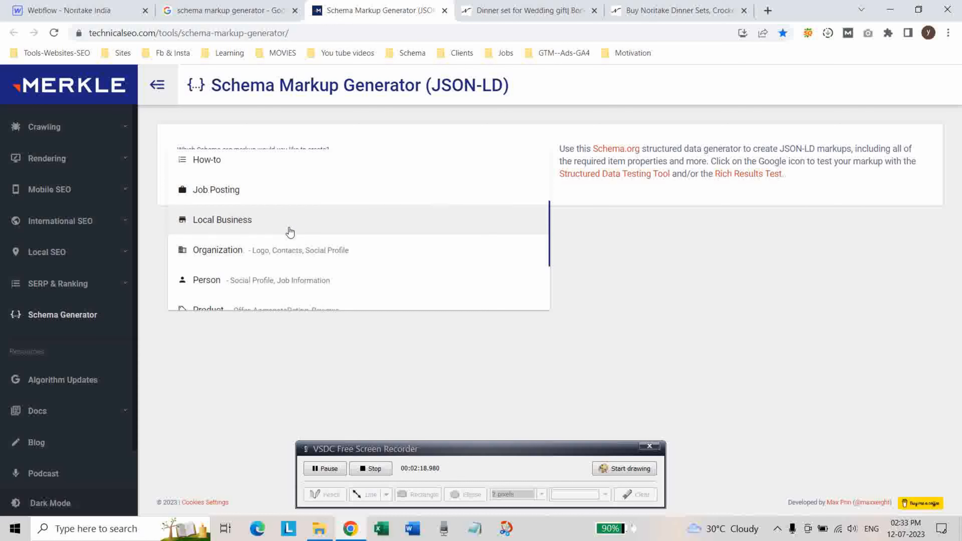
scroll(299, 250, "down", 4)
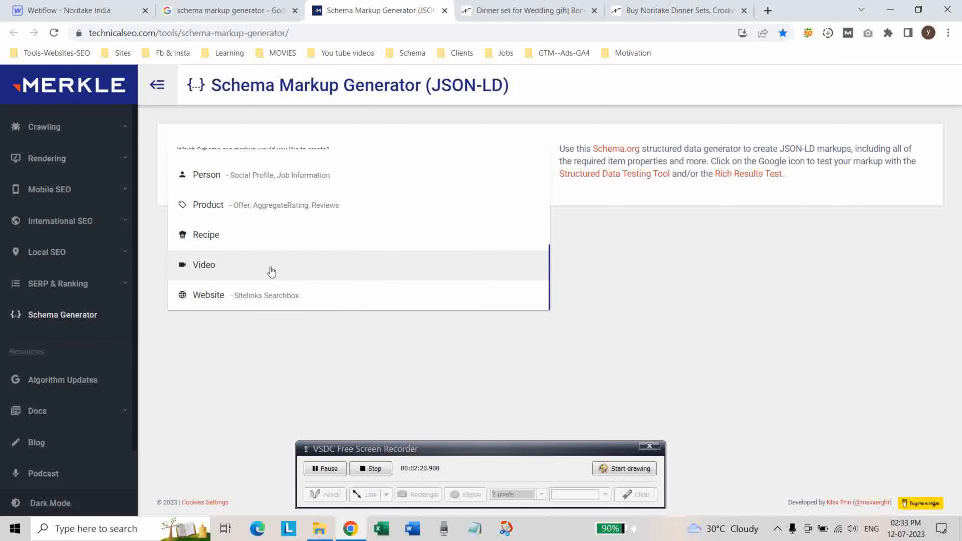
scroll(271, 272, "up", 4)
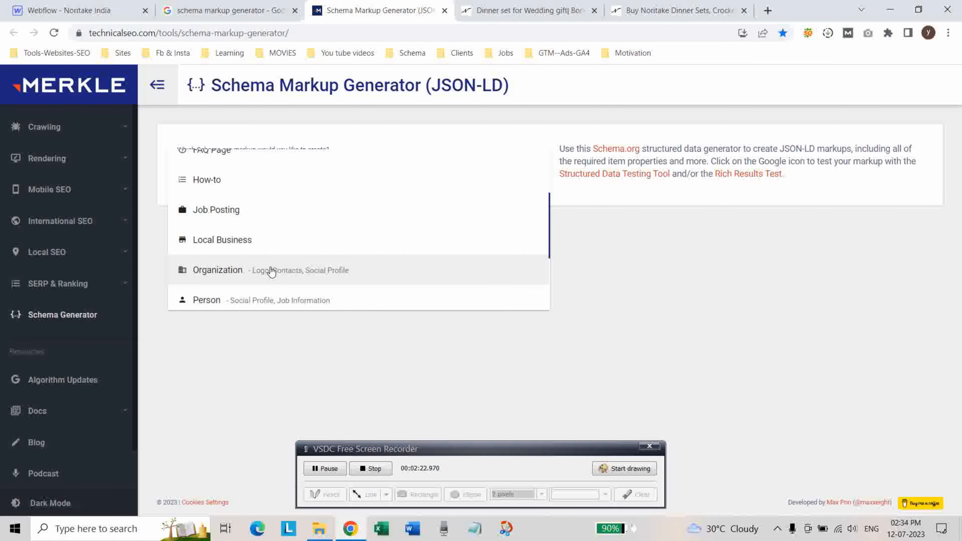
scroll(272, 272, "up", 3)
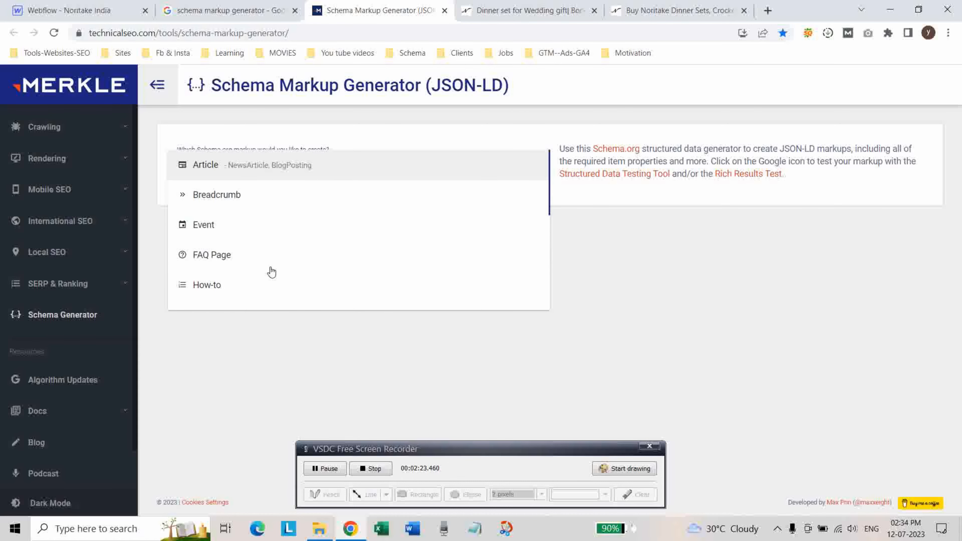
left_click(235, 172)
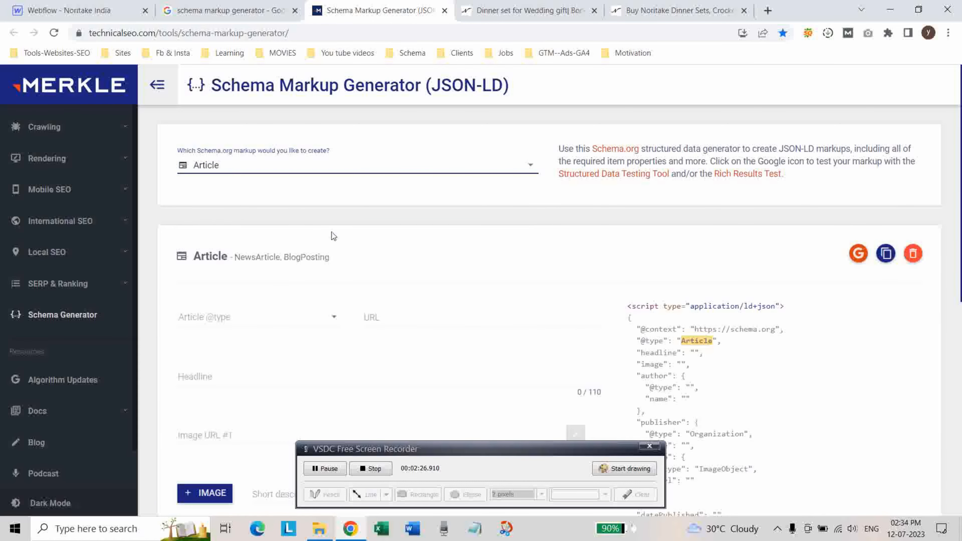
scroll(341, 235, "down", 2)
left_click(331, 261)
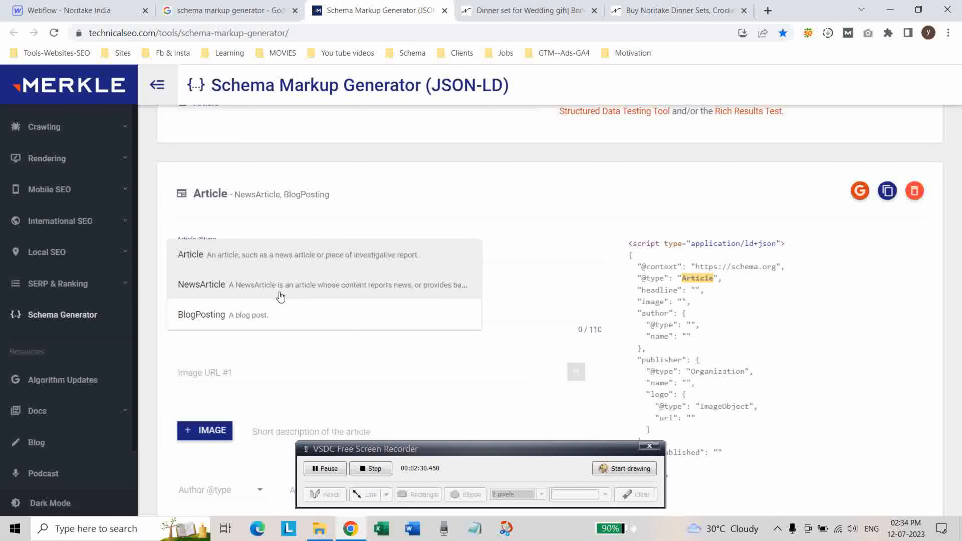
left_click(262, 315)
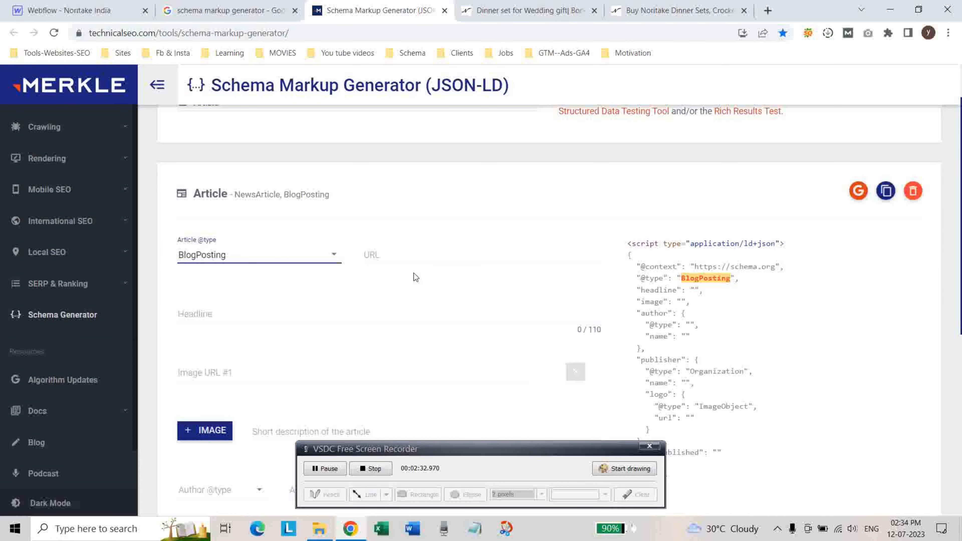
Copy the address of the Noritake wedding gift blog post and paste it as the article's URL.
left_click(403, 257)
left_click(649, 14)
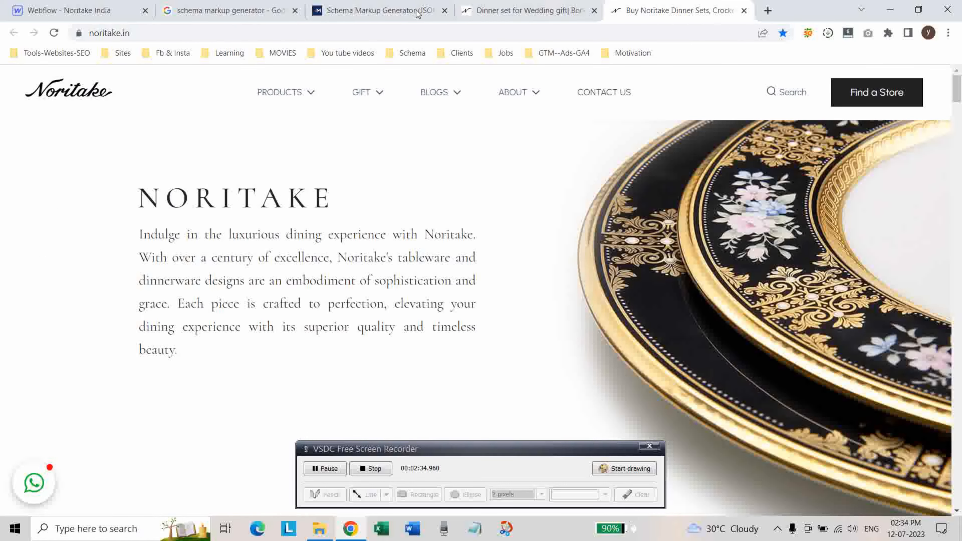
left_click(488, 11)
left_click(352, 34)
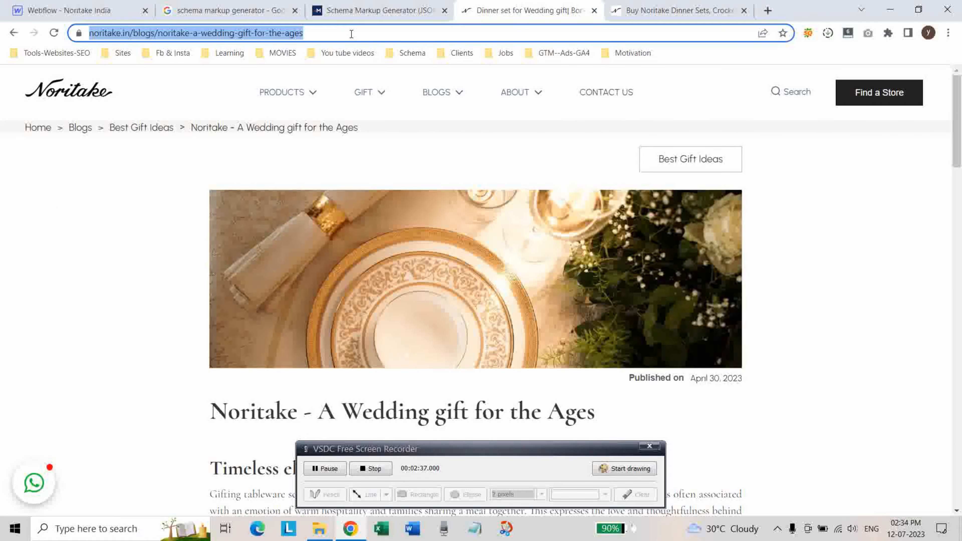
right_click(352, 34)
left_click(388, 101)
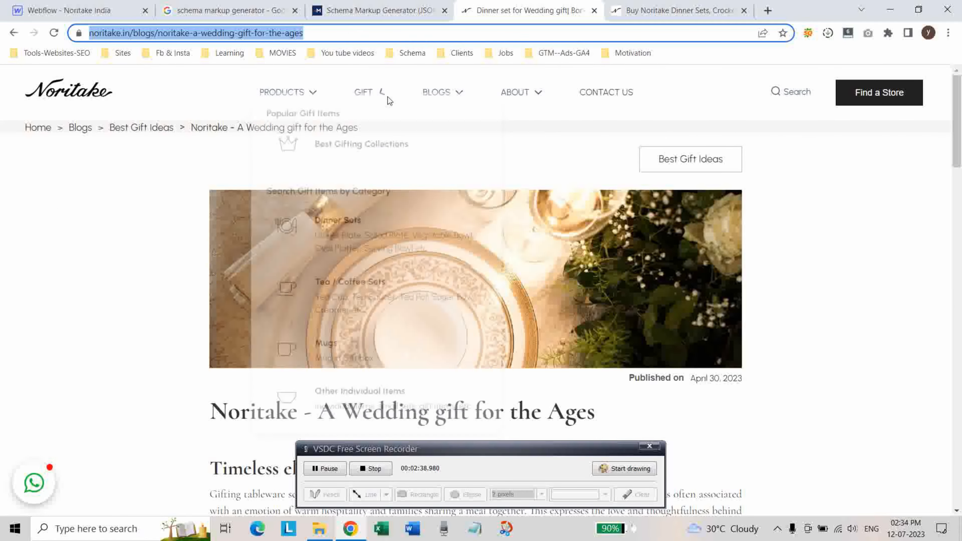
left_click(383, 10)
right_click(380, 251)
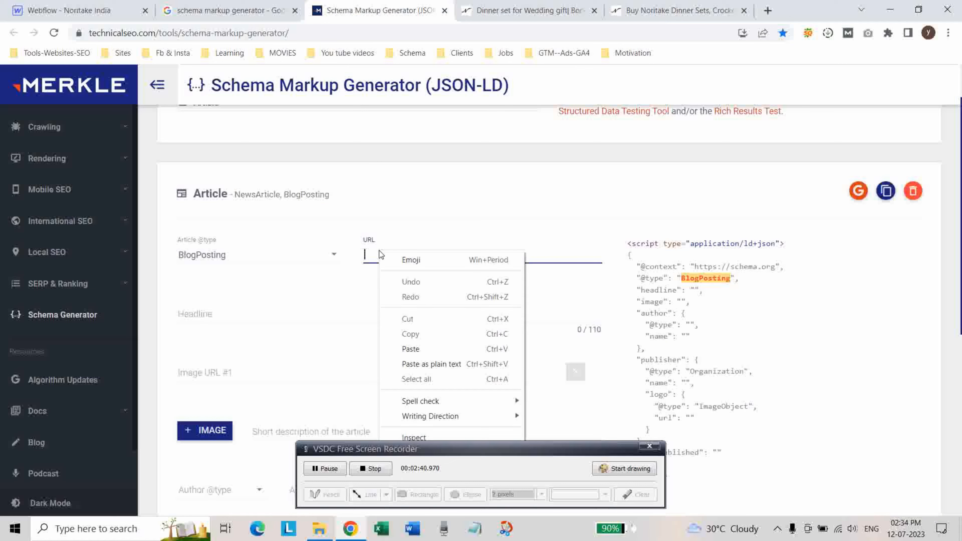
left_click(417, 348)
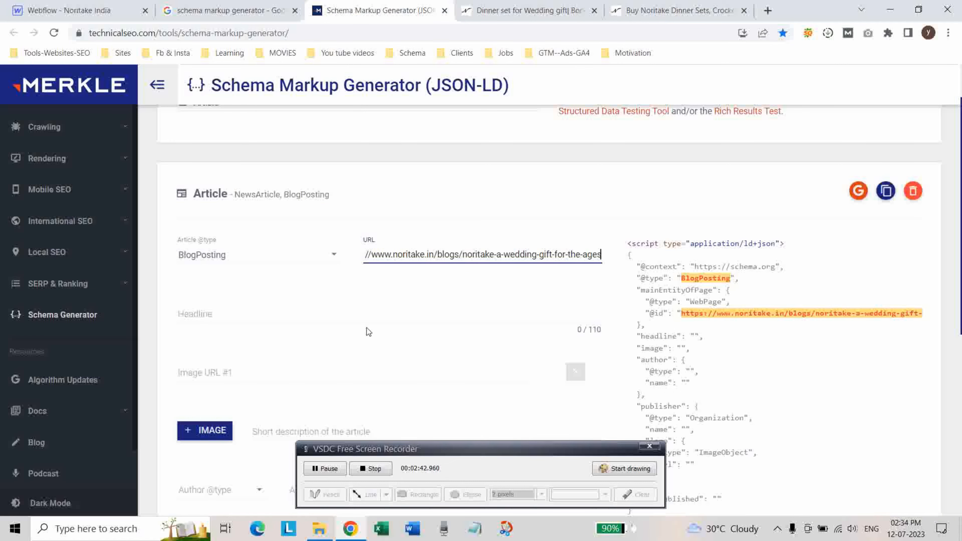
Copy the blog post's title "Noritake - A Wedding gift for the Ages" and paste it as the article's headline.
left_click(325, 305)
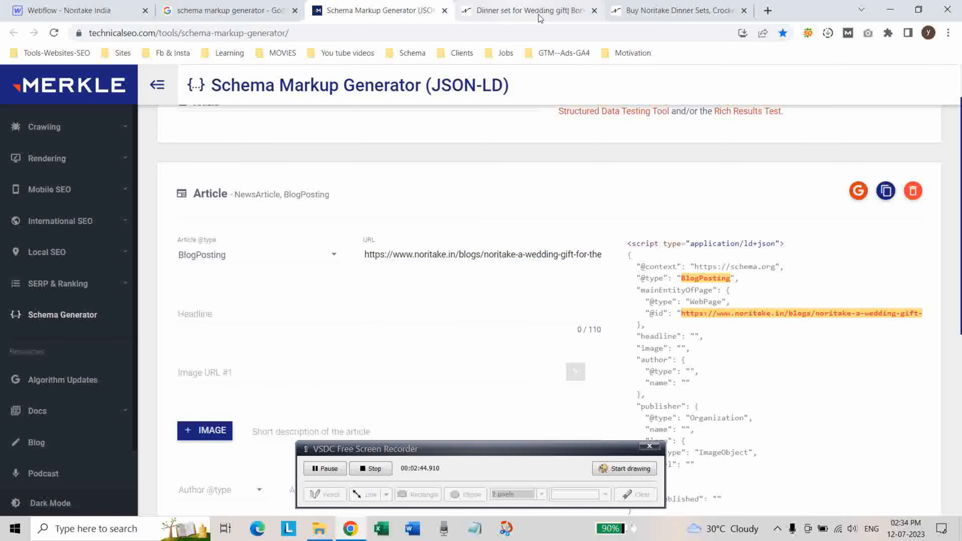
left_click(673, 11)
left_click(525, 10)
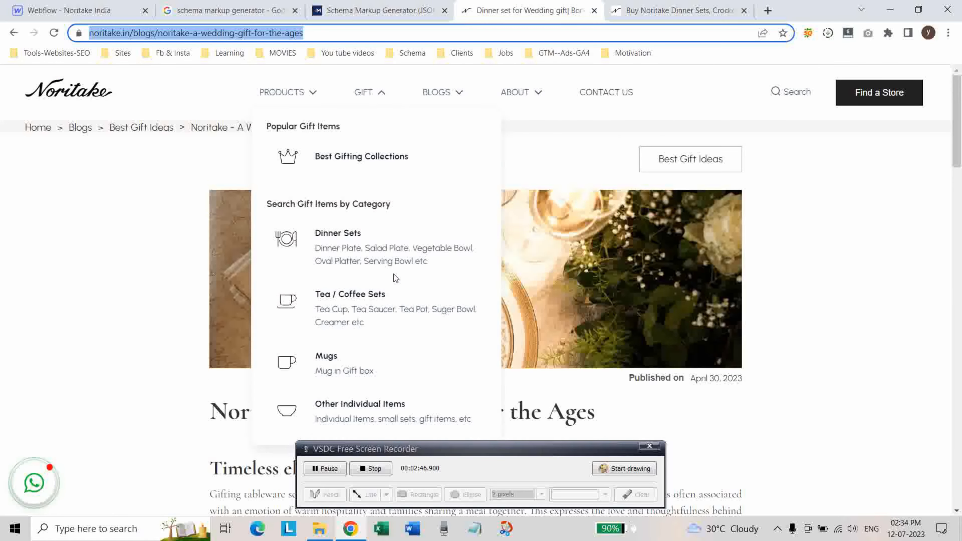
scroll(394, 274, "down", 5)
left_click_drag(212, 225, 604, 242)
right_click(486, 225)
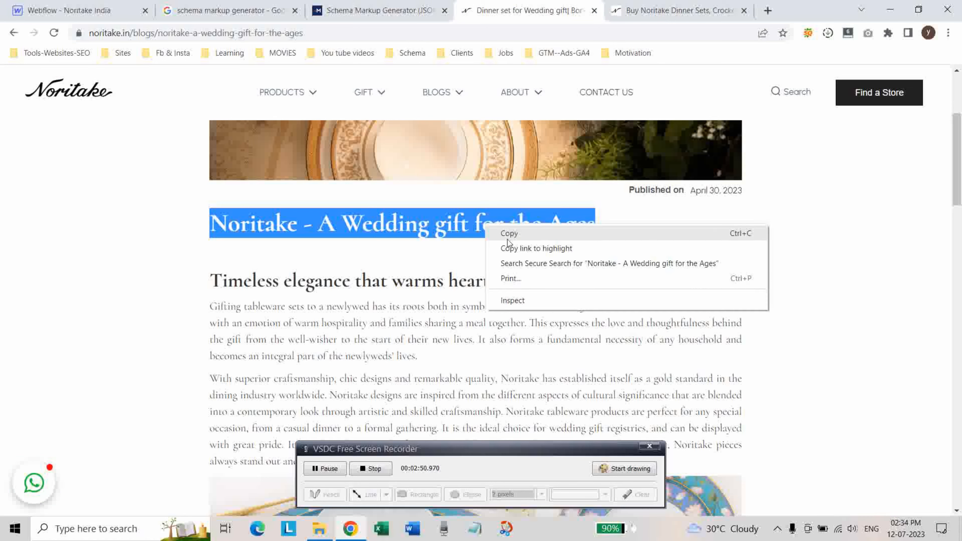
left_click(507, 232)
left_click(379, 10)
left_click(223, 317)
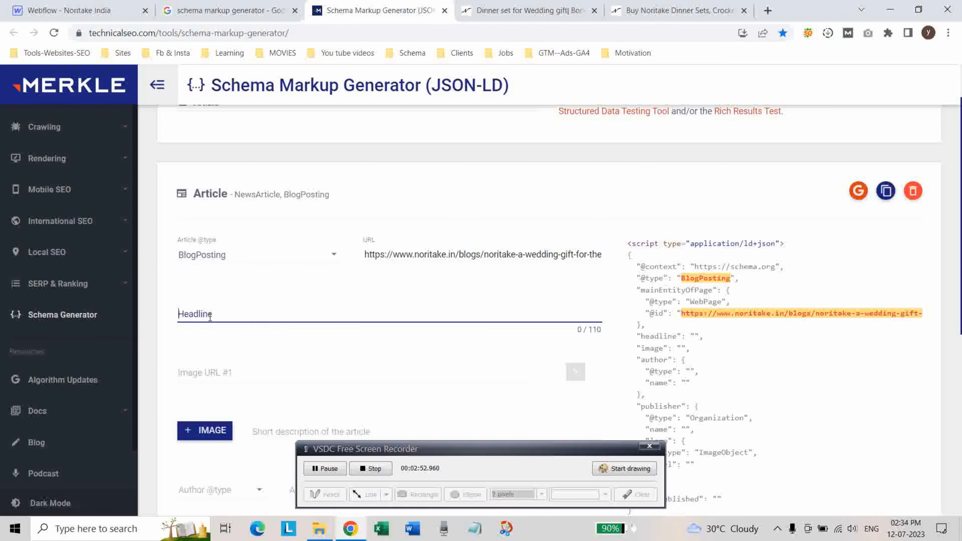
right_click(223, 318)
left_click(245, 417)
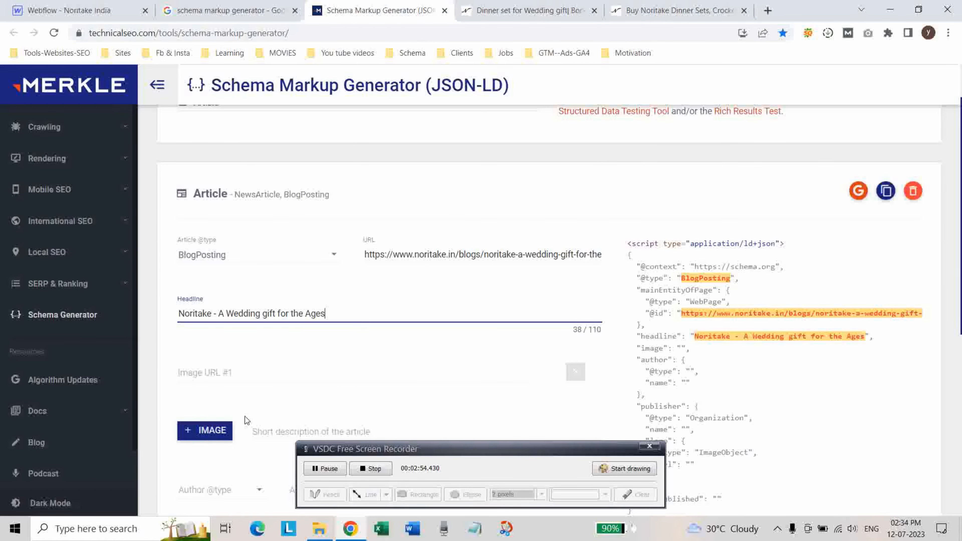
left_click(349, 353)
scroll(354, 341, "down", 3)
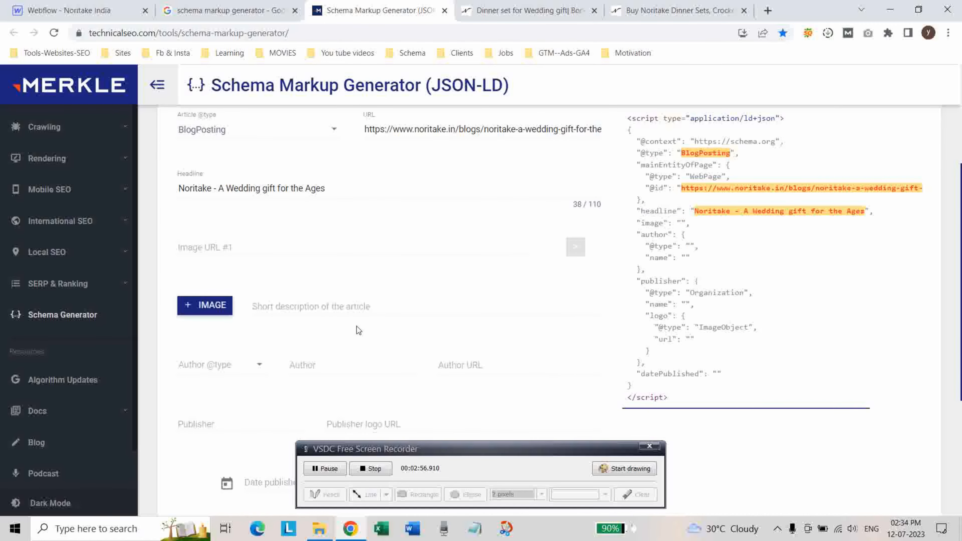
scroll(326, 243, "up", 2)
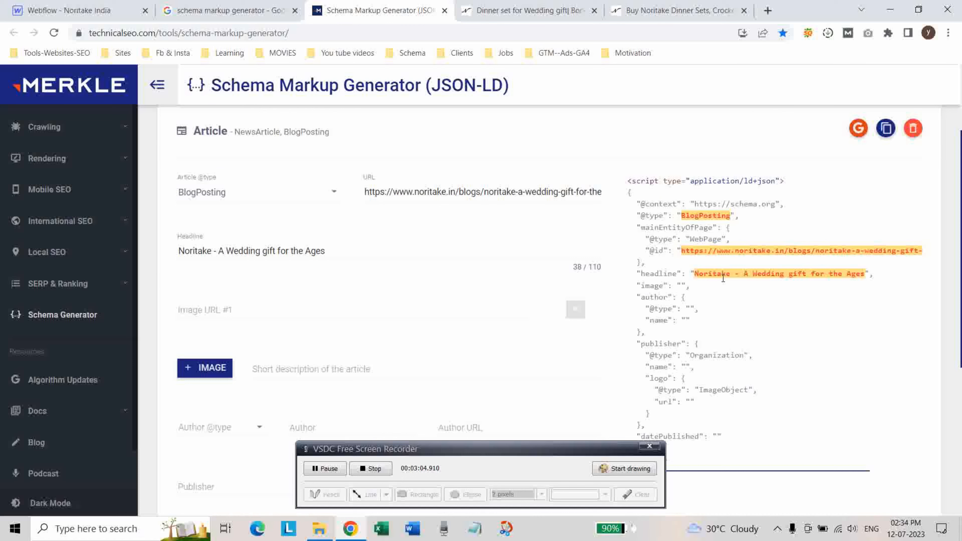
scroll(425, 345, "down", 5)
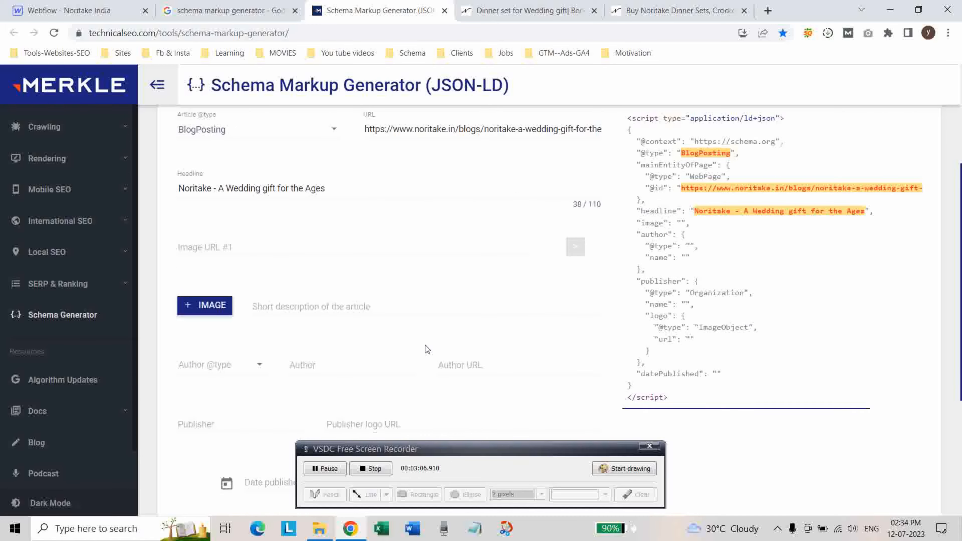
left_click(257, 244)
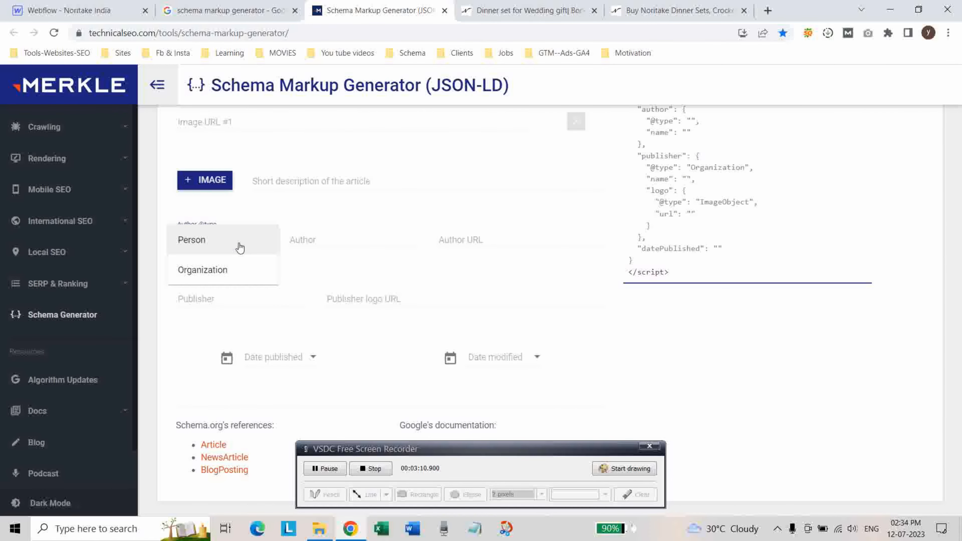
left_click(233, 272)
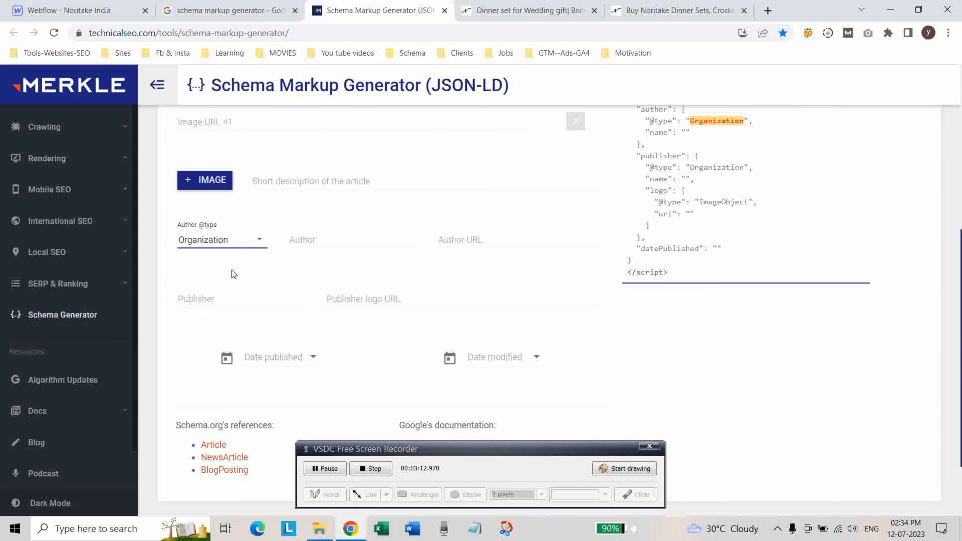
Enter "Noritake Team" as the article's author name.
left_click(303, 241)
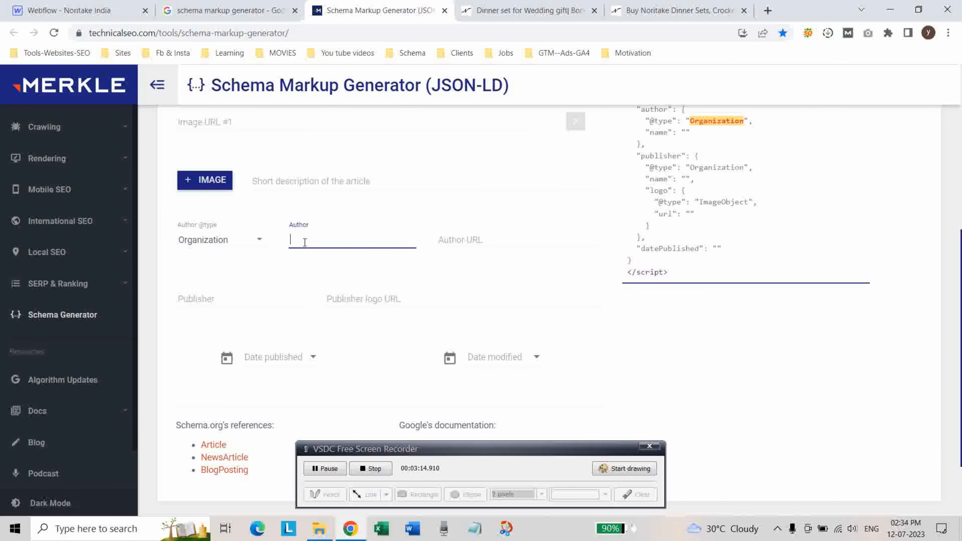
type("noritake")
type("Te")
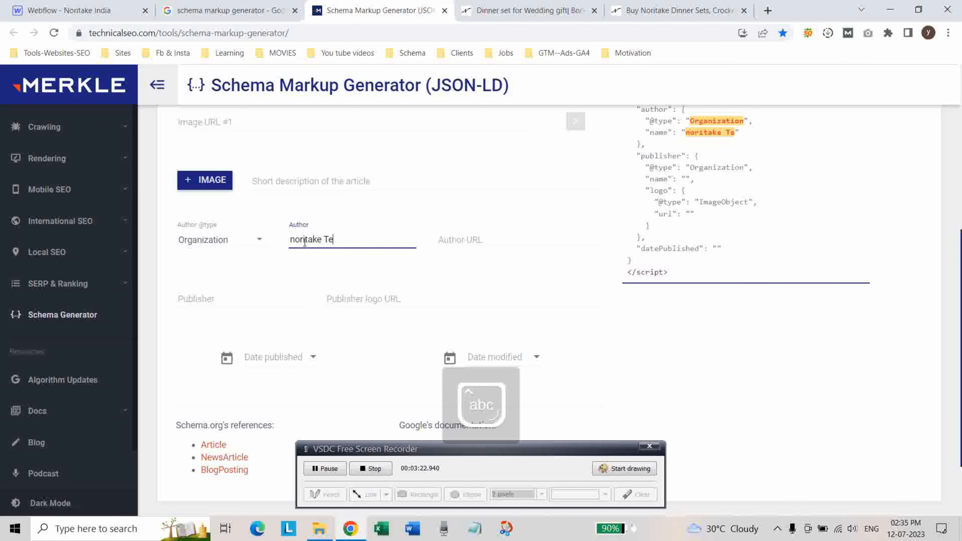
type("am")
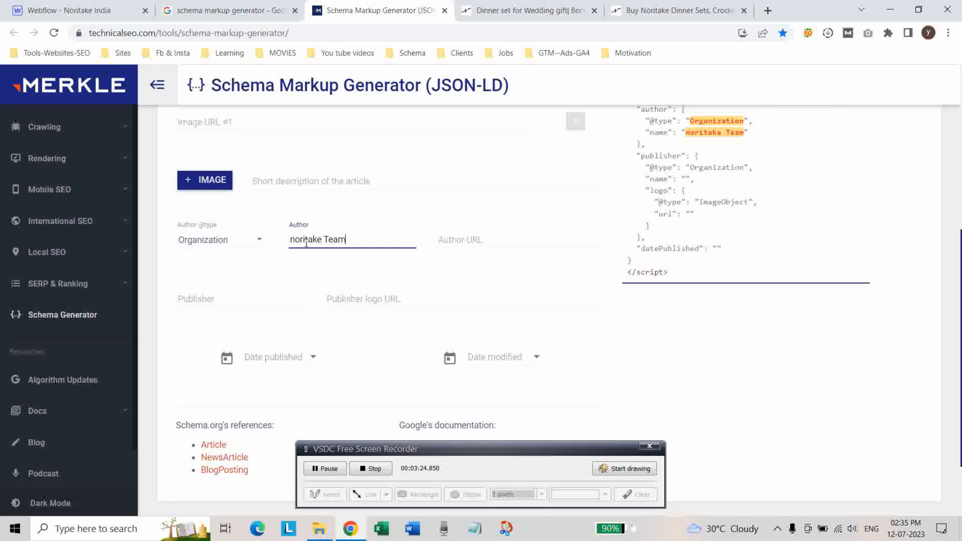
left_click(297, 240)
key("BackSpace")
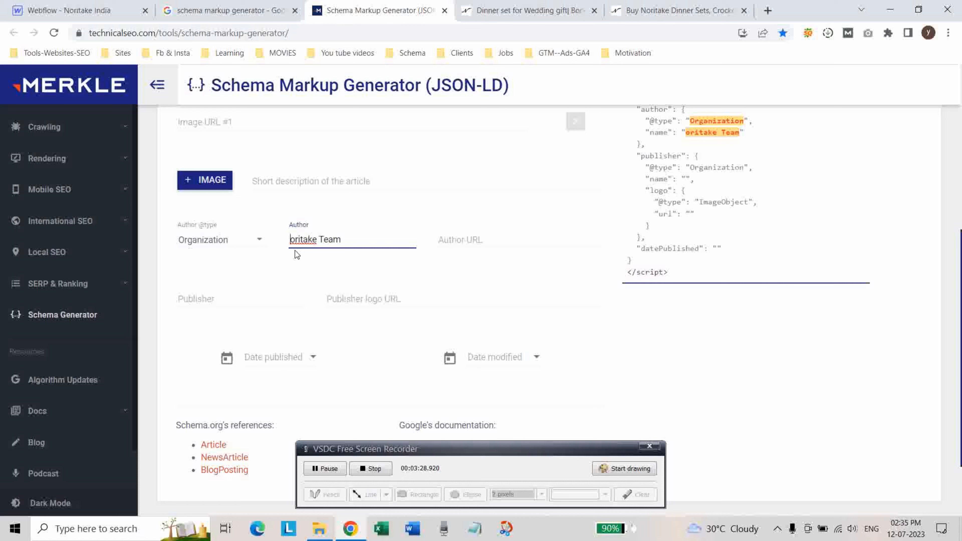
key("Caps_Lock")
type("N")
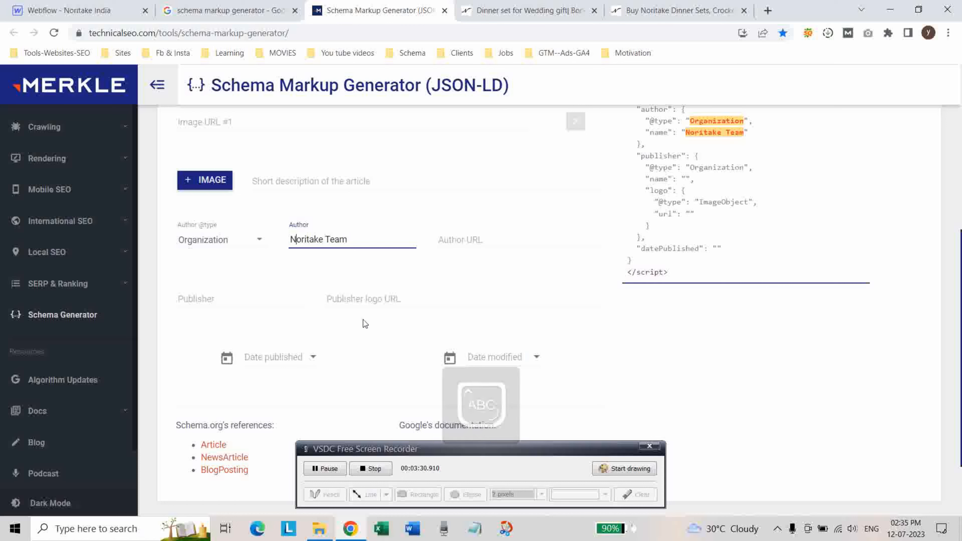
left_click(257, 294)
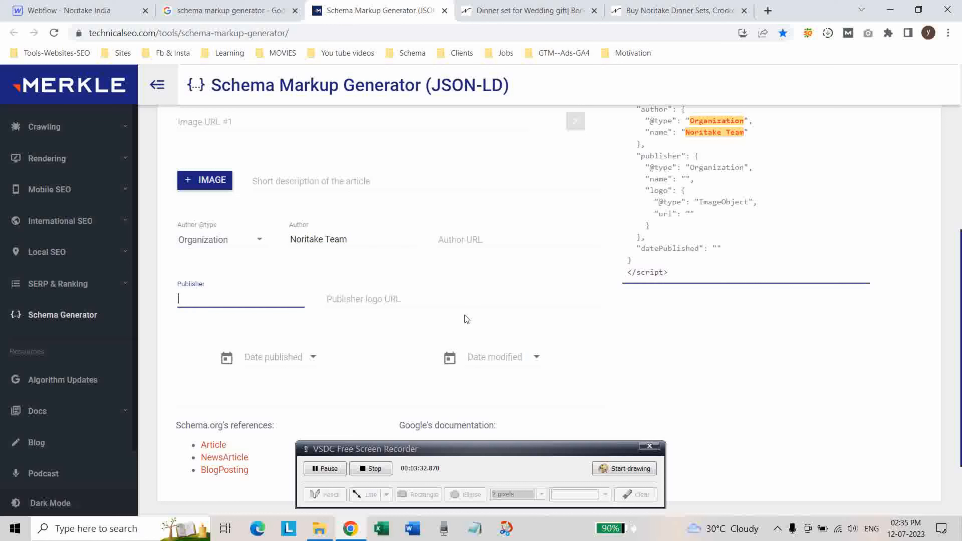
left_click(313, 358)
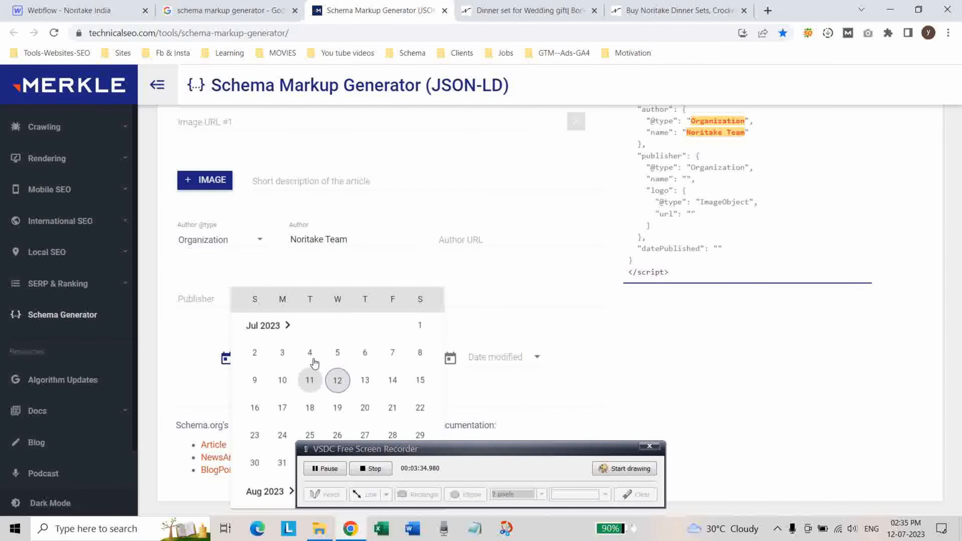
left_click(485, 332)
left_click(644, 10)
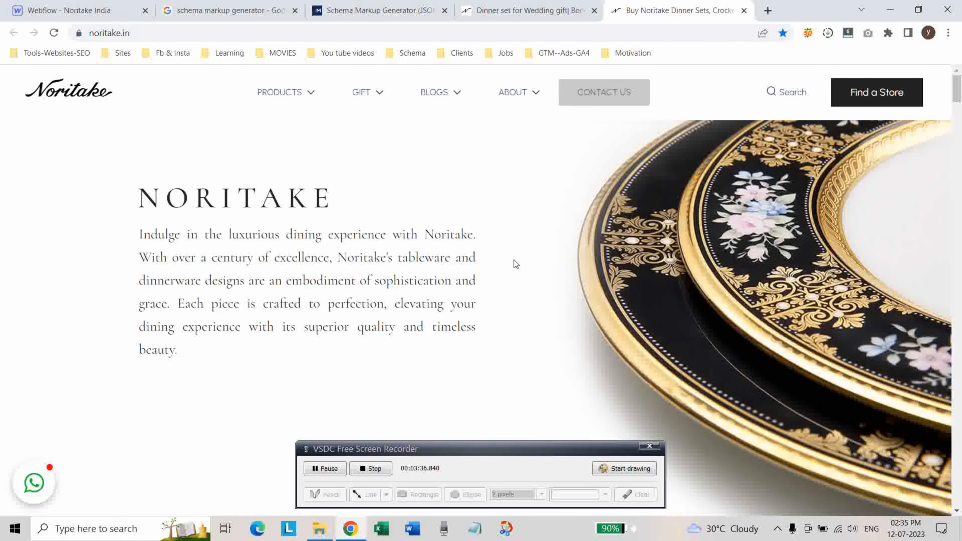
left_click(529, 8)
left_click(377, 11)
Set the article's publication date to 4/30/2023.
left_click(312, 359)
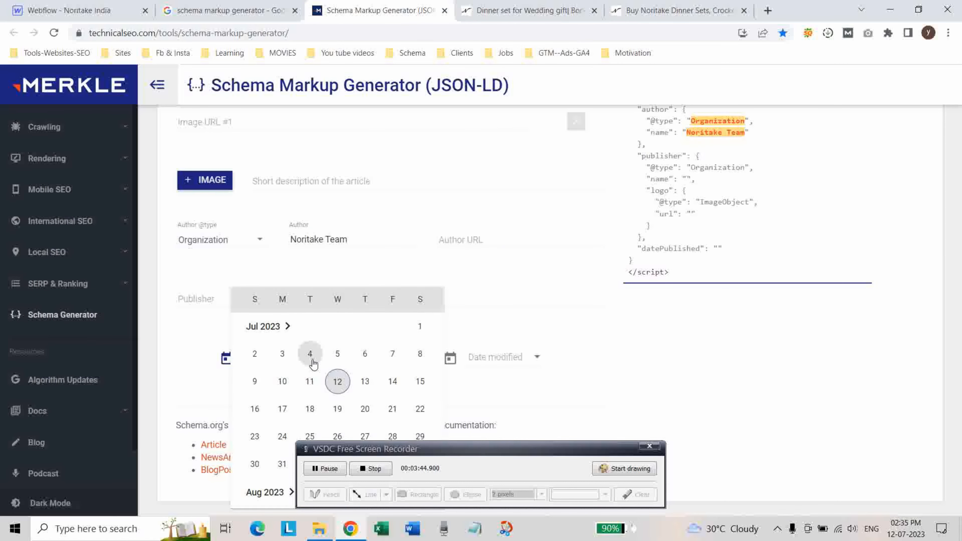
scroll(313, 364, "up", 5)
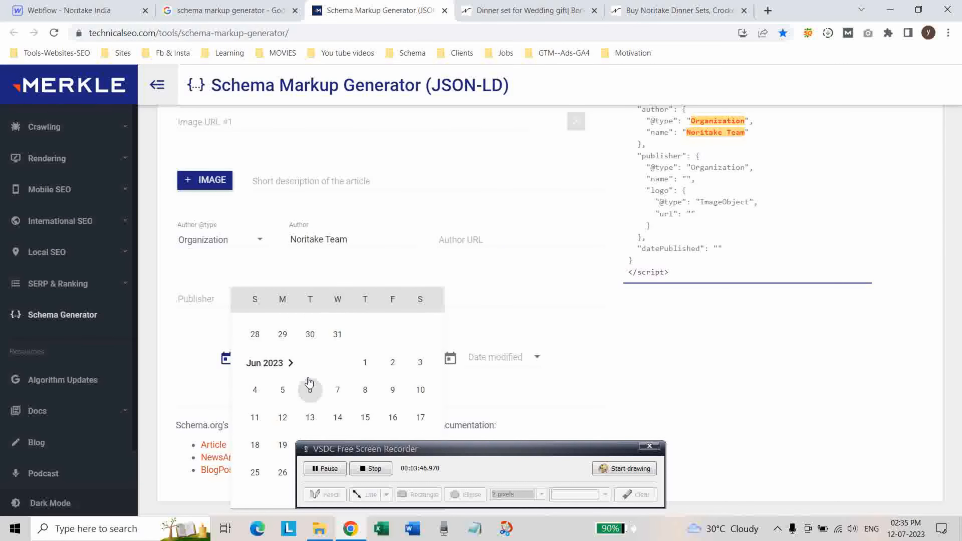
scroll(310, 382, "up", 5)
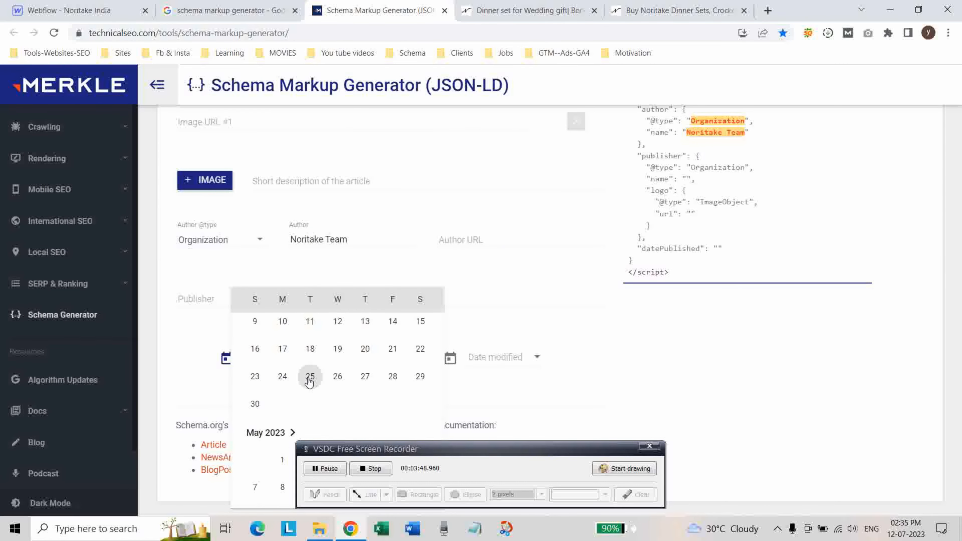
scroll(308, 381, "up", 2)
scroll(308, 375, "down", 5)
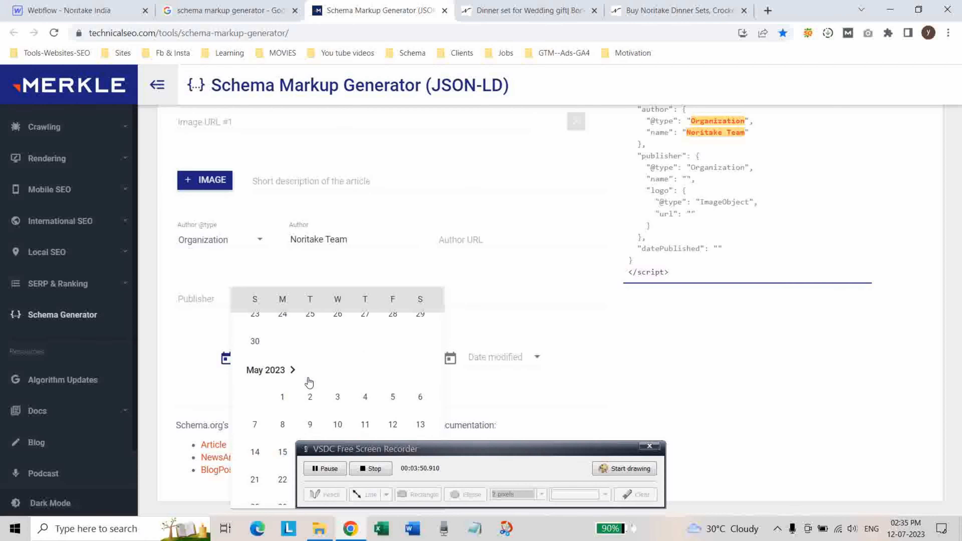
left_click(255, 341)
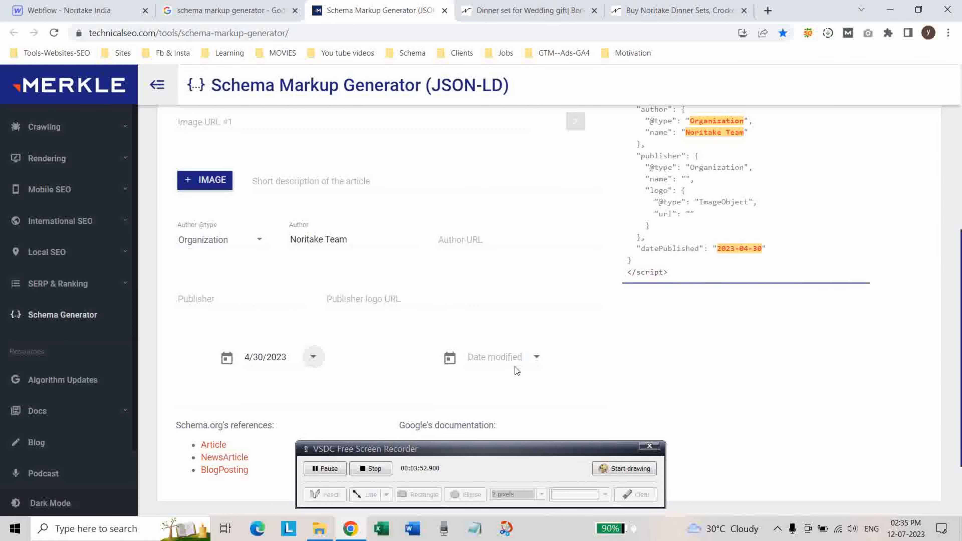
left_click(527, 363)
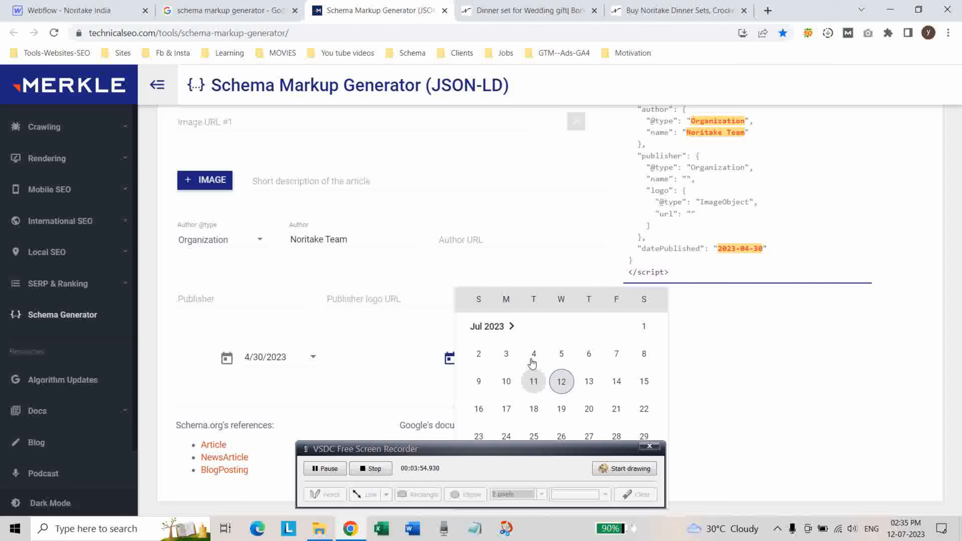
scroll(532, 363, "up", 3)
scroll(538, 372, "up", 2)
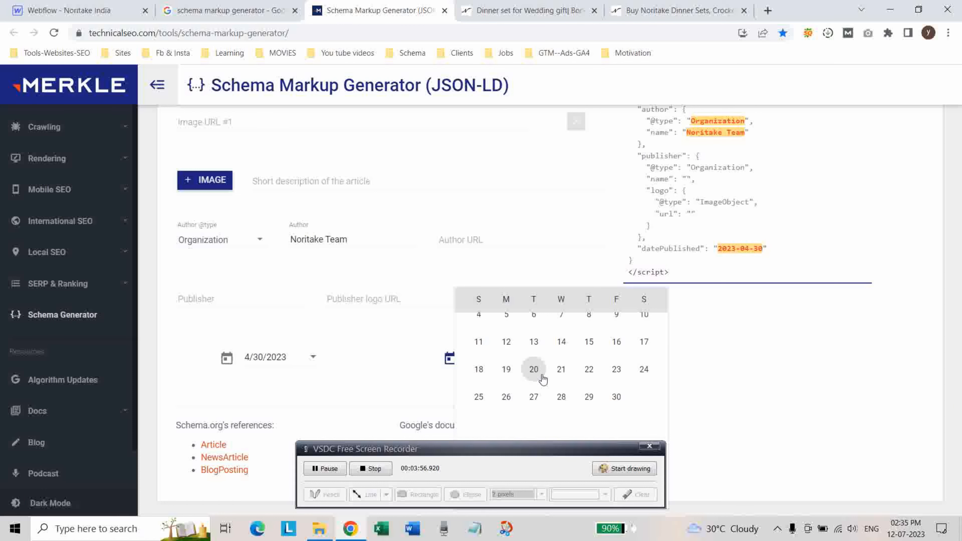
left_click(693, 369)
left_click_drag(557, 456, 745, 483)
Copy the generated BlogPosting JSON-LD markup to the clipboard.
scroll(620, 376, "up", 3)
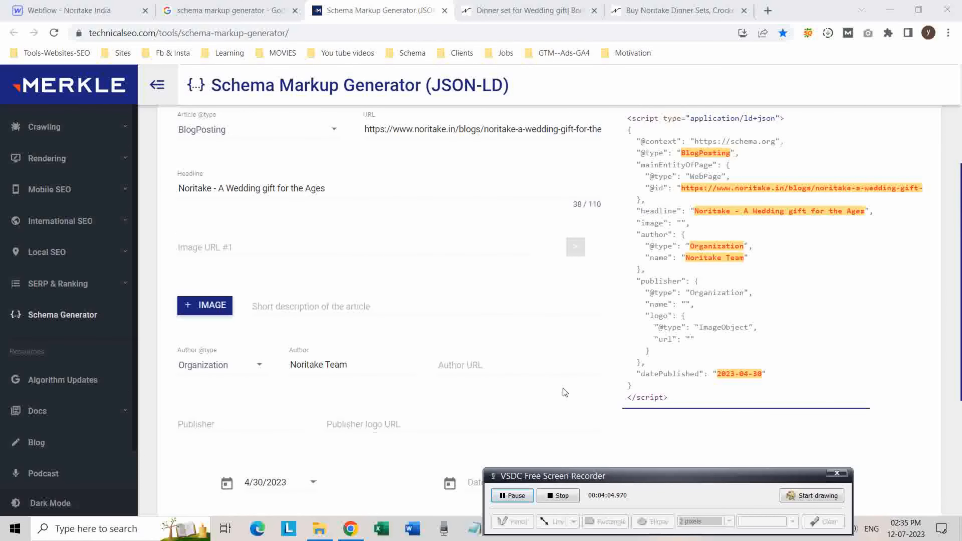
scroll(696, 379, "up", 5)
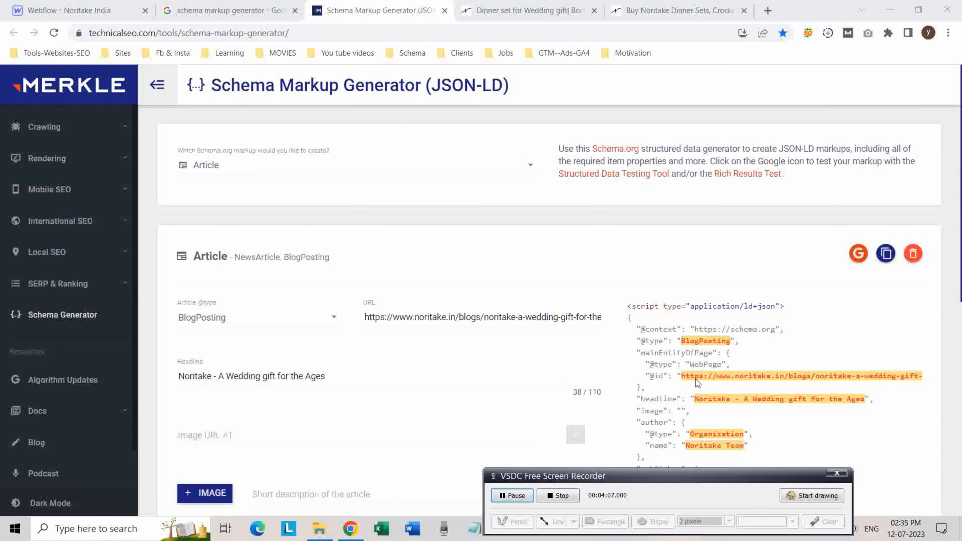
scroll(682, 356, "down", 3)
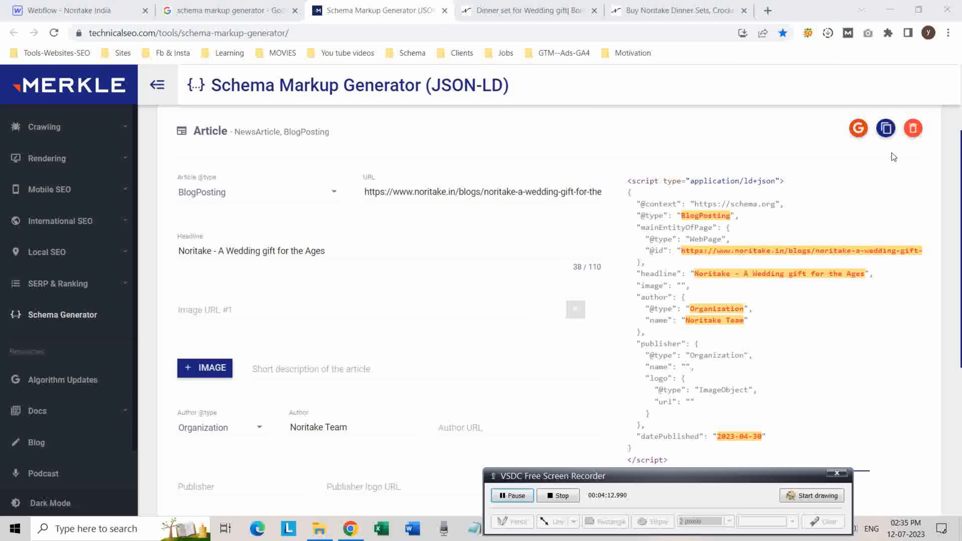
left_click(885, 128)
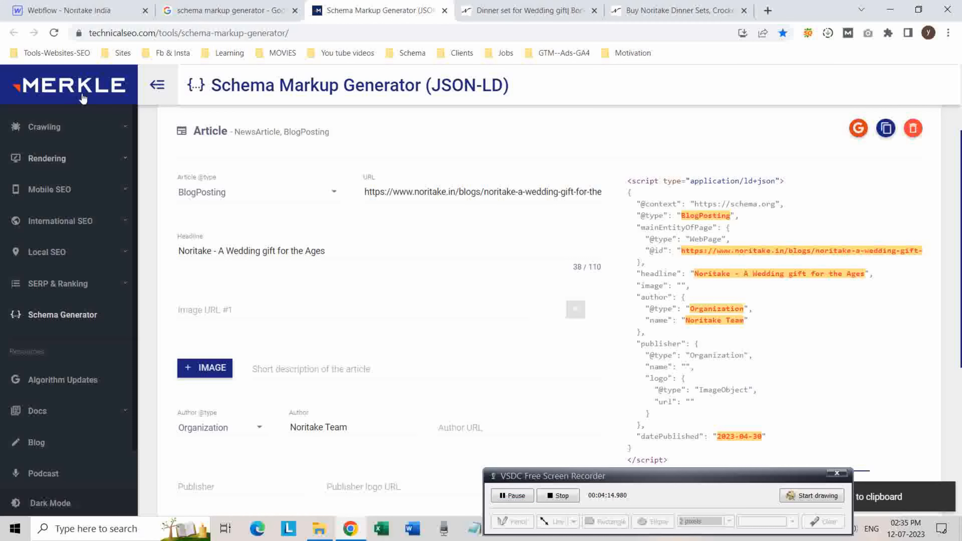
Switch to the Noritake India project in Webflow and open the settings of the Blogs Template collection page.
left_click(66, 11)
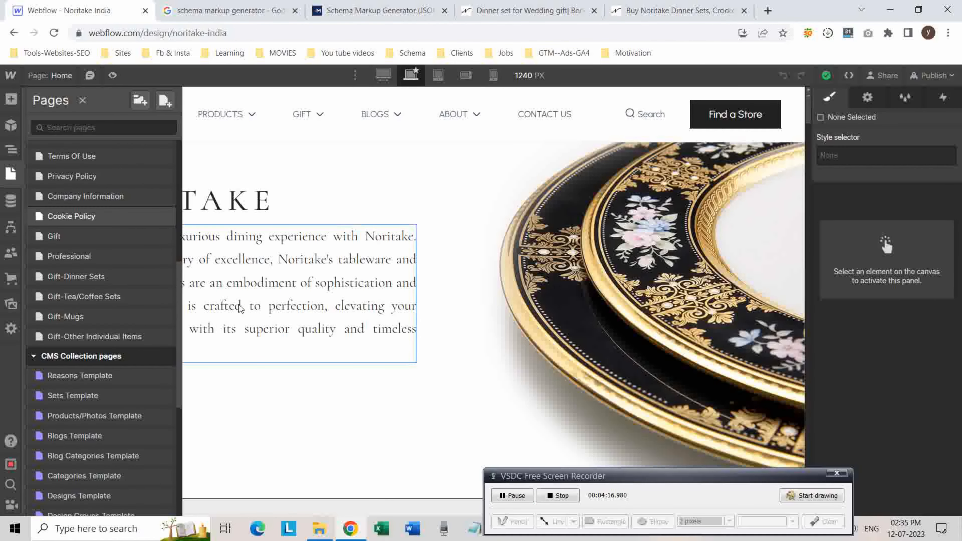
scroll(144, 300, "down", 5)
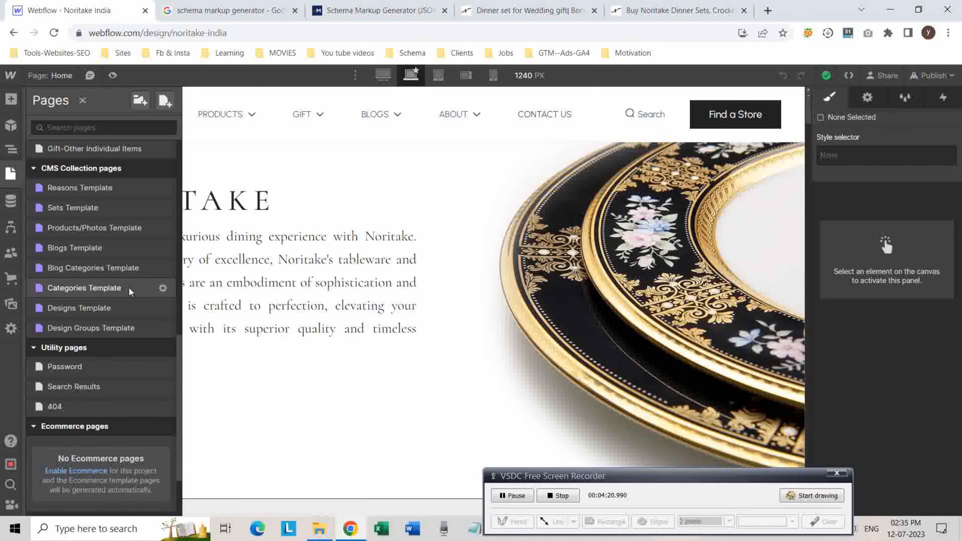
left_click(162, 248)
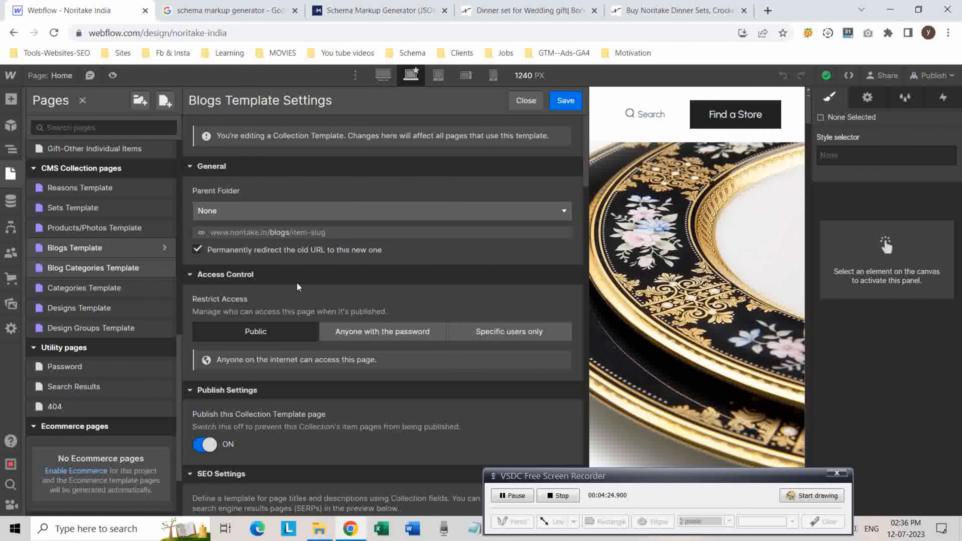
Paste the copied JSON-LD markup into the Blogs Template's custom code before the closing </body> tag.
scroll(297, 287, "down", 15)
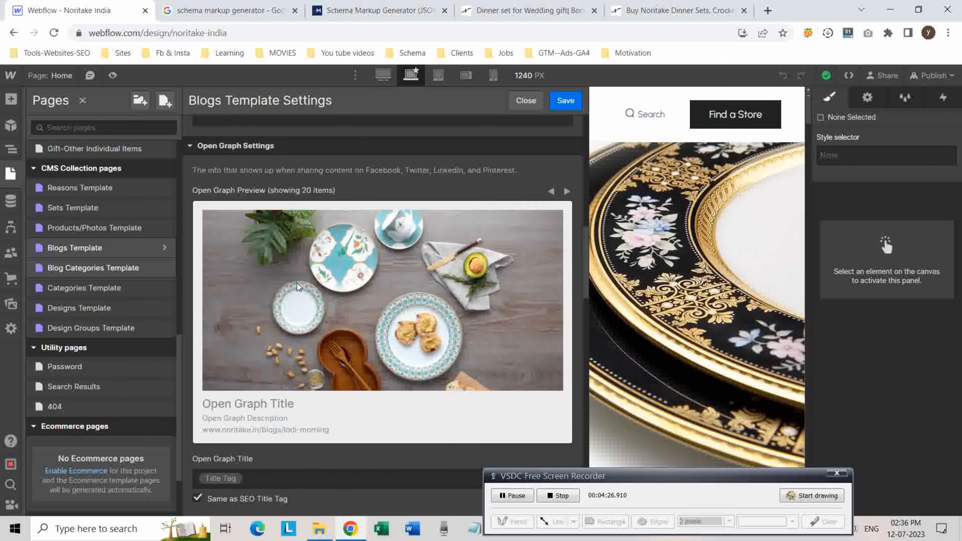
scroll(297, 287, "down", 10)
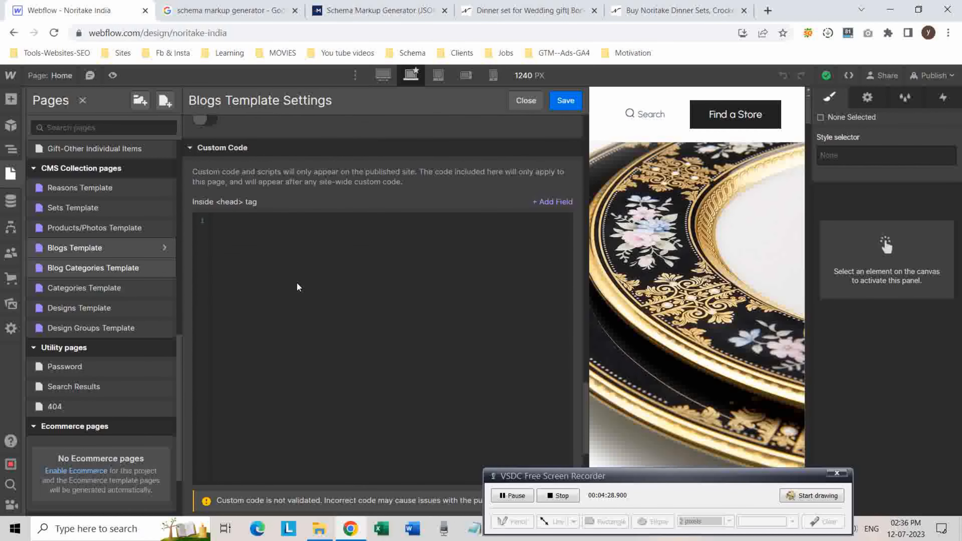
left_click(246, 228)
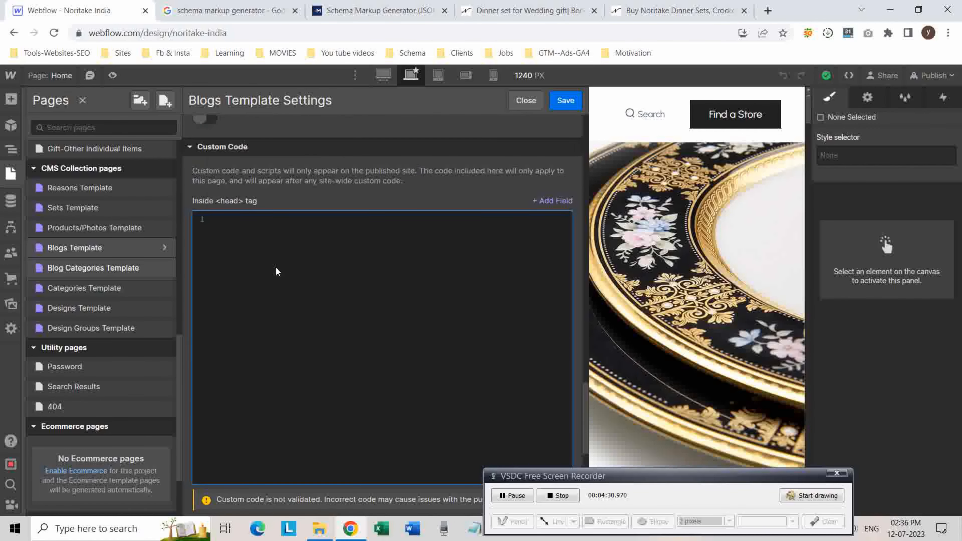
scroll(275, 271, "down", 6)
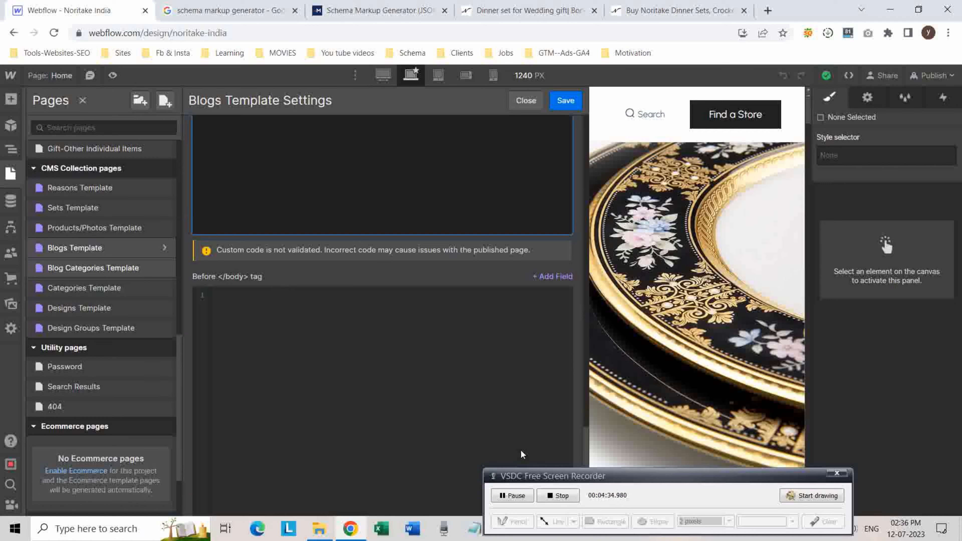
right_click(222, 300)
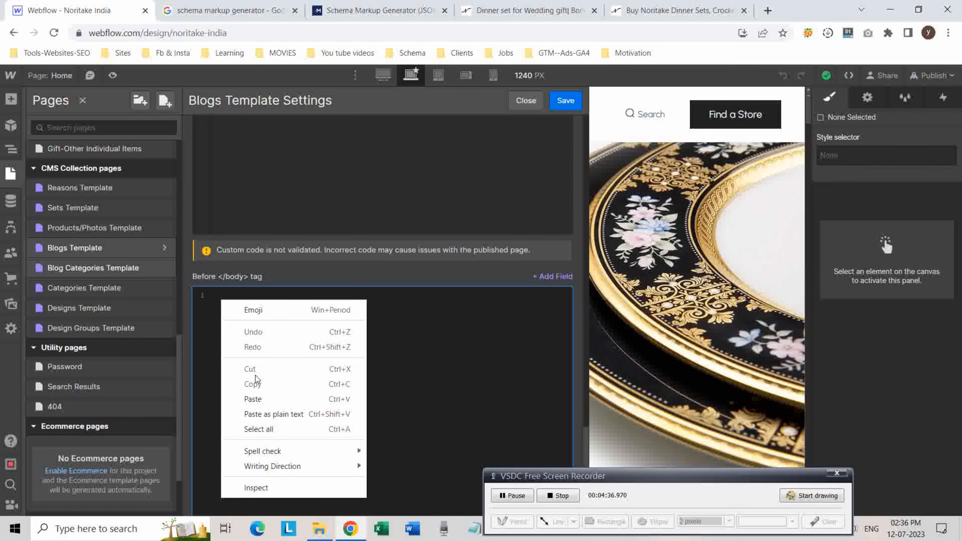
left_click(253, 399)
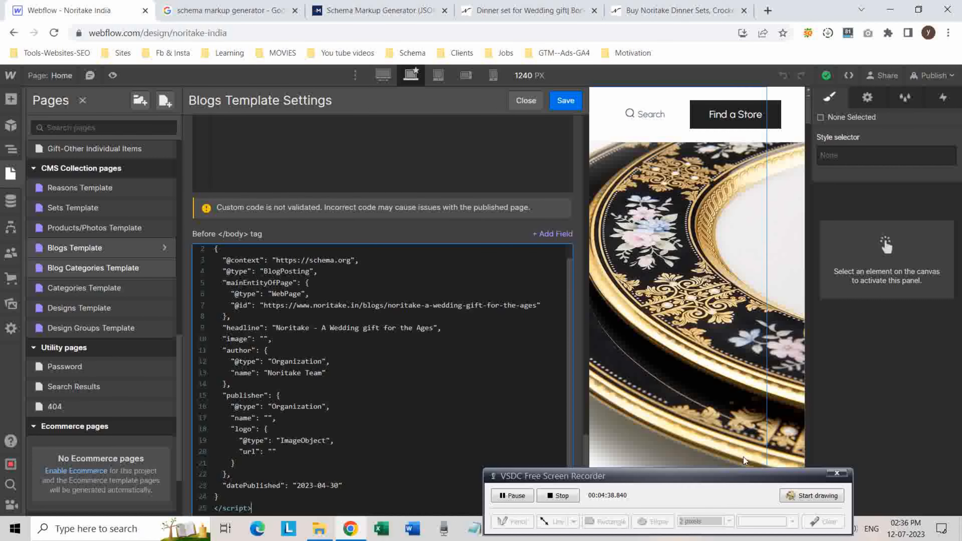
left_click_drag(726, 478, 904, 410)
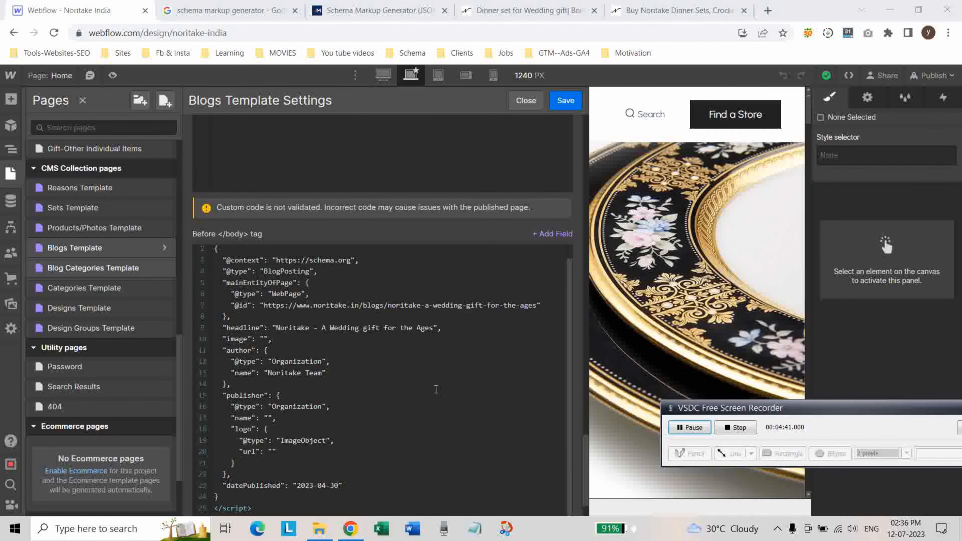
scroll(386, 379, "down", 2)
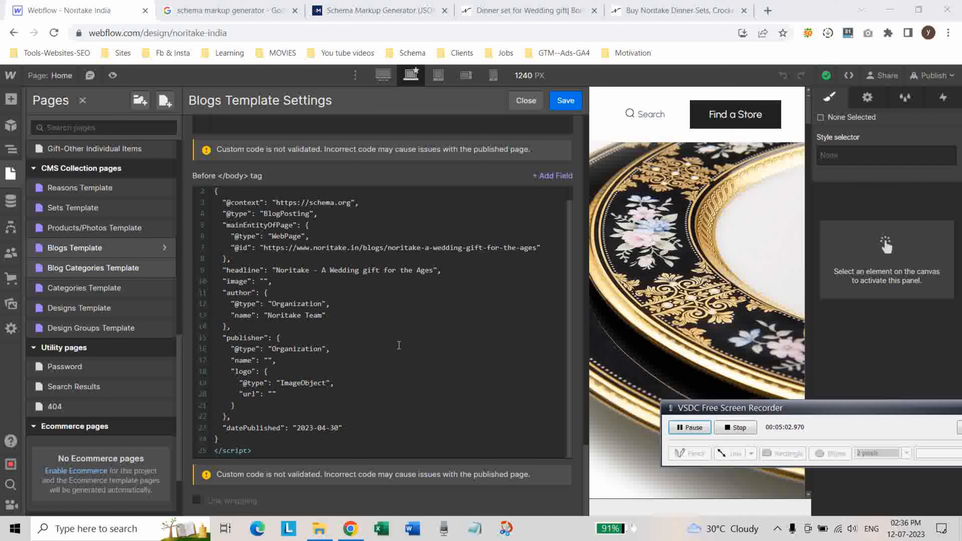
scroll(398, 340, "up", 1)
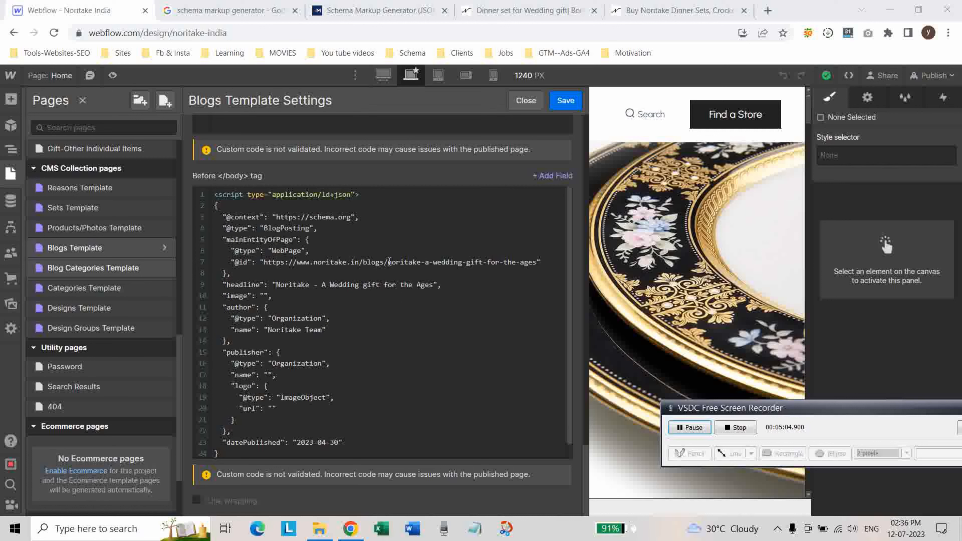
left_click_drag(389, 261, 537, 262)
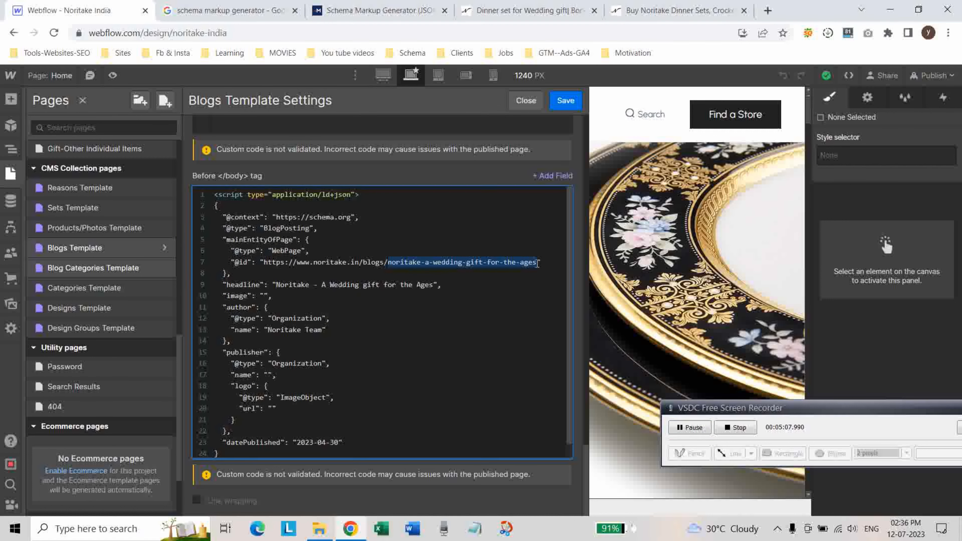
left_click(554, 176)
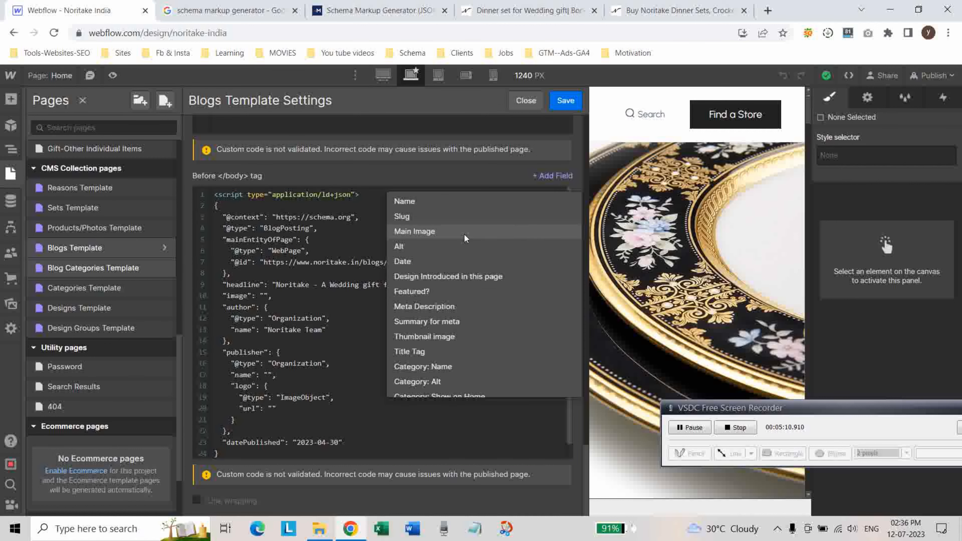
left_click(421, 216)
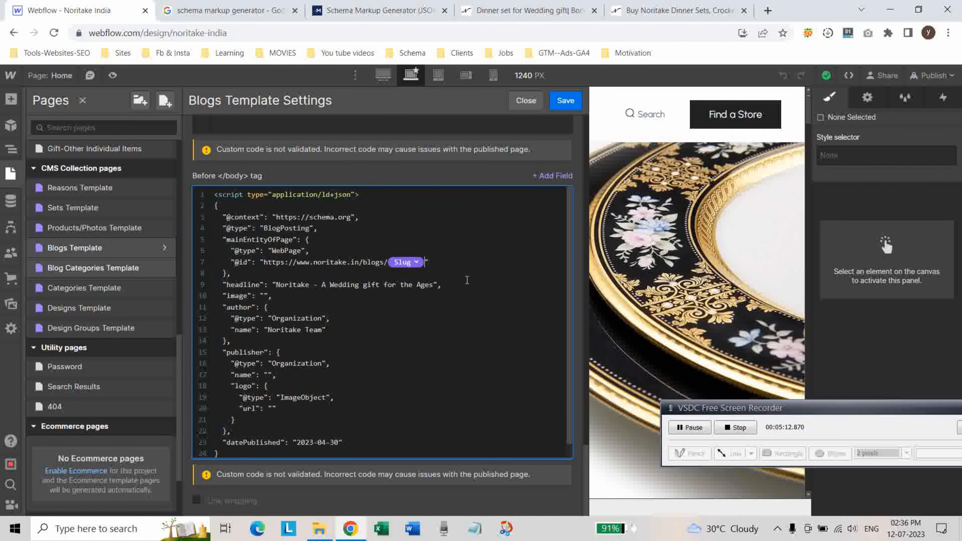
Replace the headline text "Noritake - A Wedding gift for the Ages" in the markup with the collection's Name field.
left_click_drag(277, 284, 435, 288)
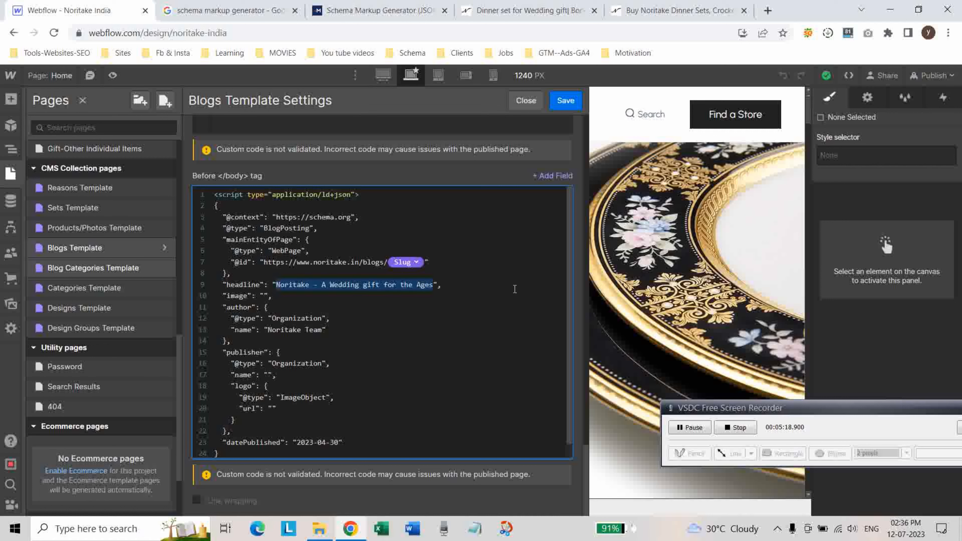
left_click(544, 177)
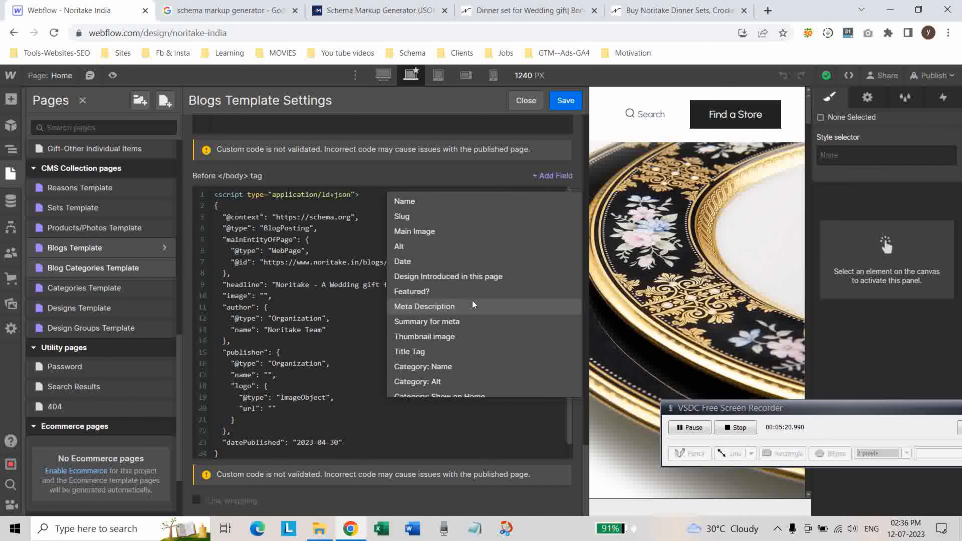
left_click(415, 206)
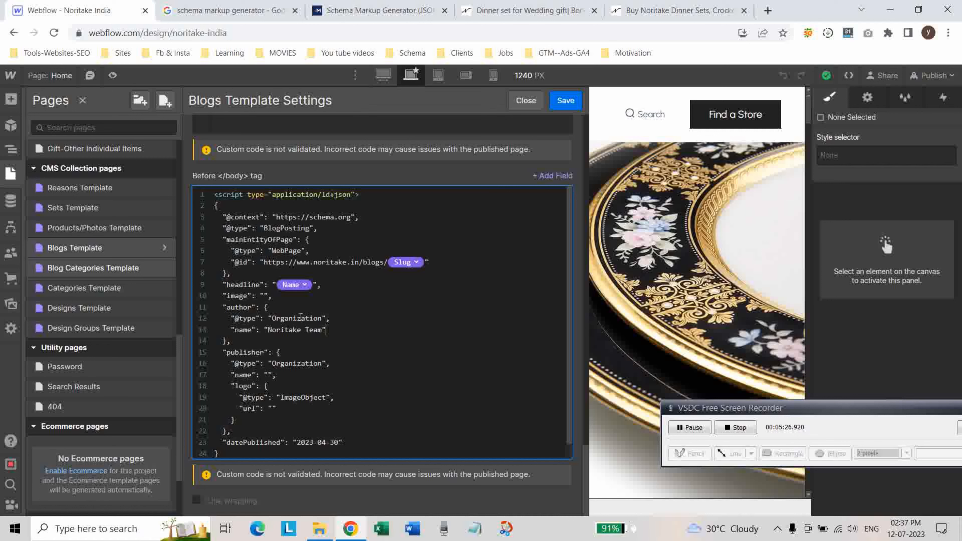
left_click(328, 335)
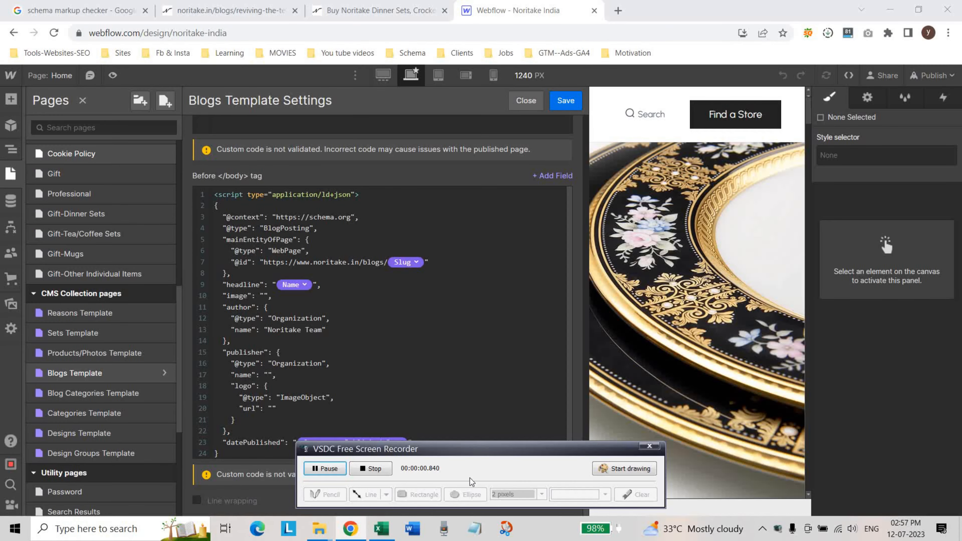
Insert the collection's Main Image field between the empty quotes of the markup's image property.
left_click_drag(469, 447, 677, 415)
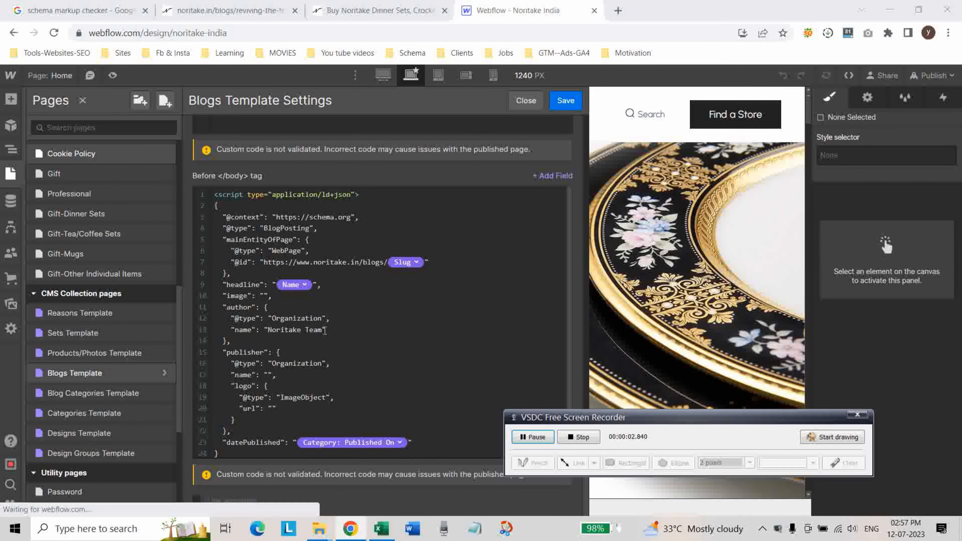
left_click(407, 280)
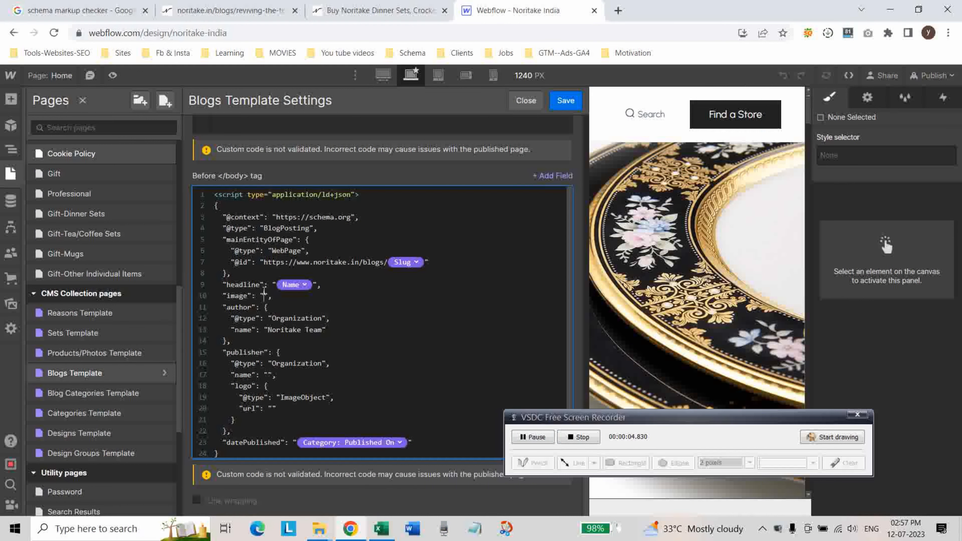
left_click(543, 176)
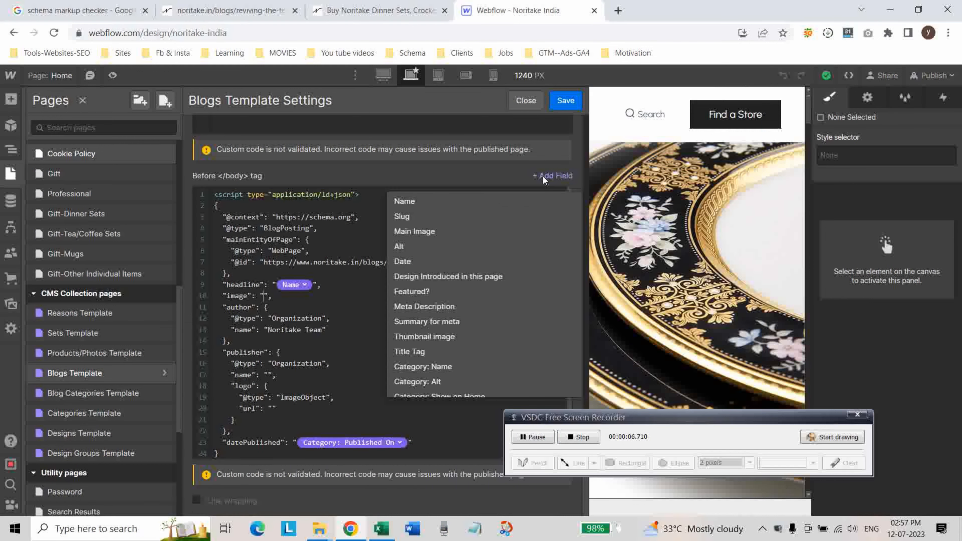
left_click(522, 231)
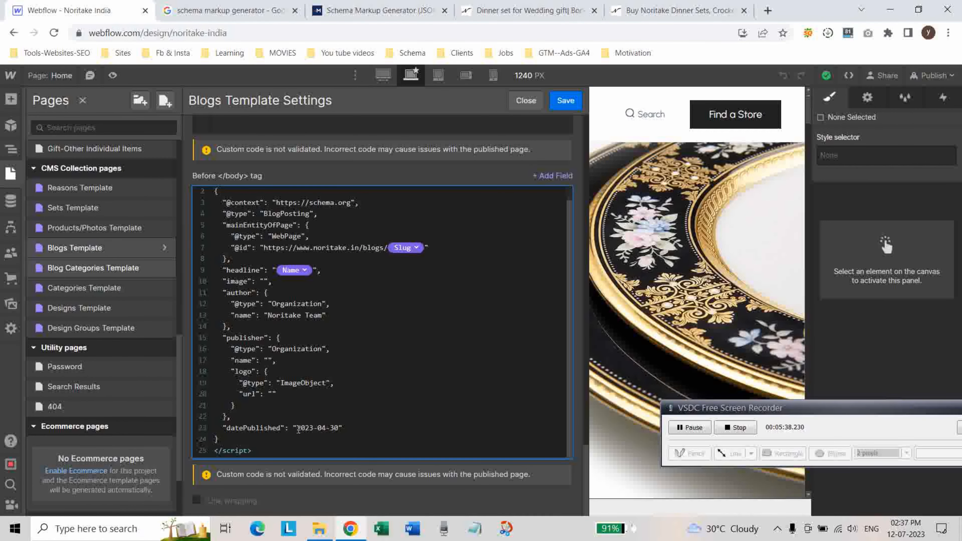
Replace the fixed datePublished value in the markup with the Category: Published On field.
left_click_drag(298, 430, 337, 424)
left_click(549, 181)
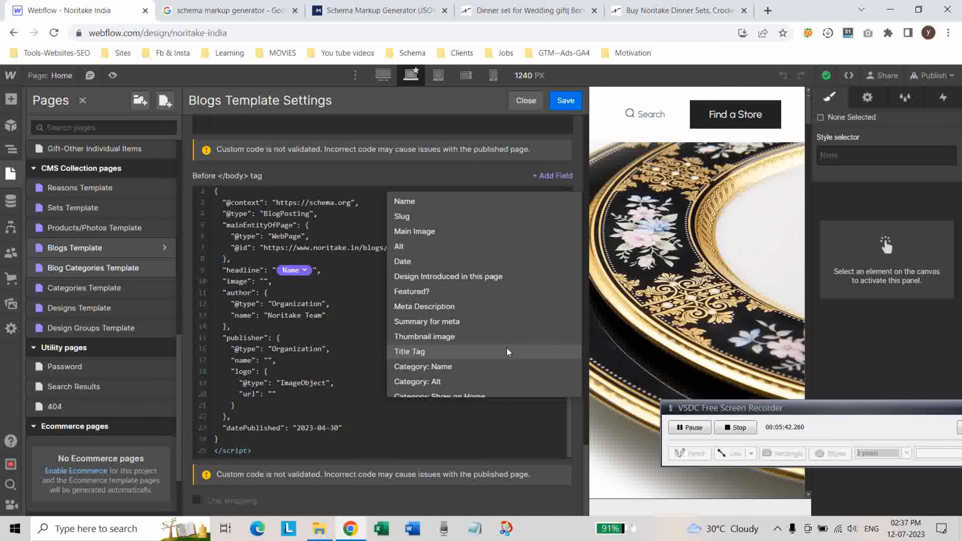
scroll(508, 352, "down", 4)
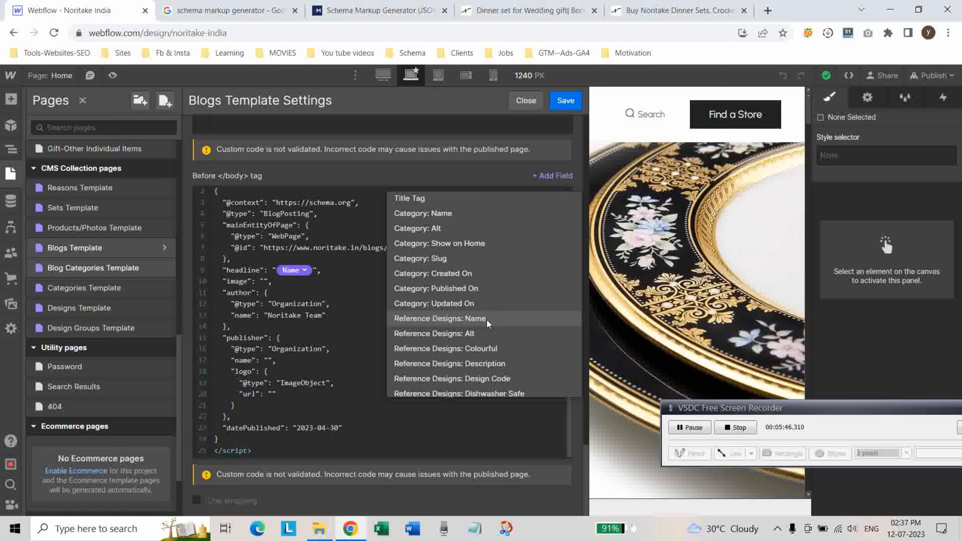
left_click(466, 290)
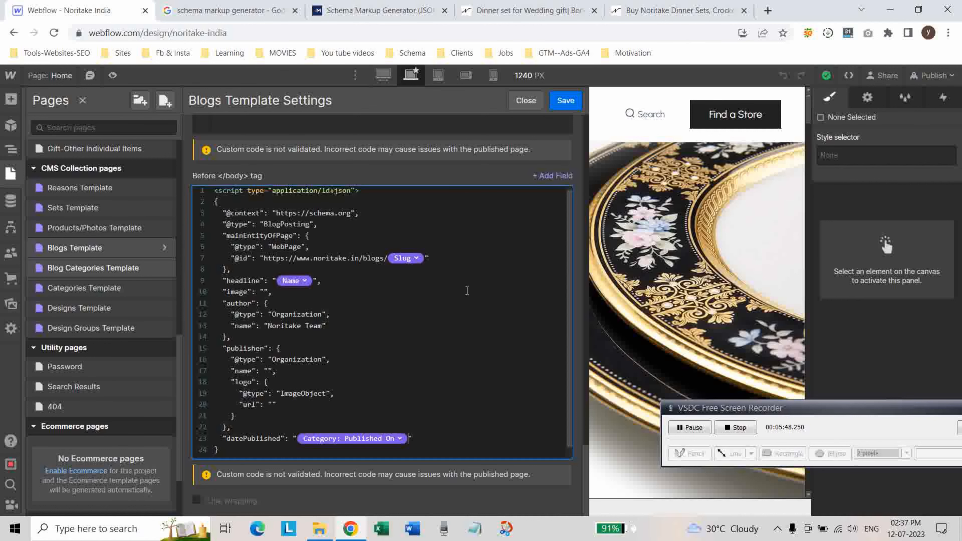
scroll(453, 401, "down", 1)
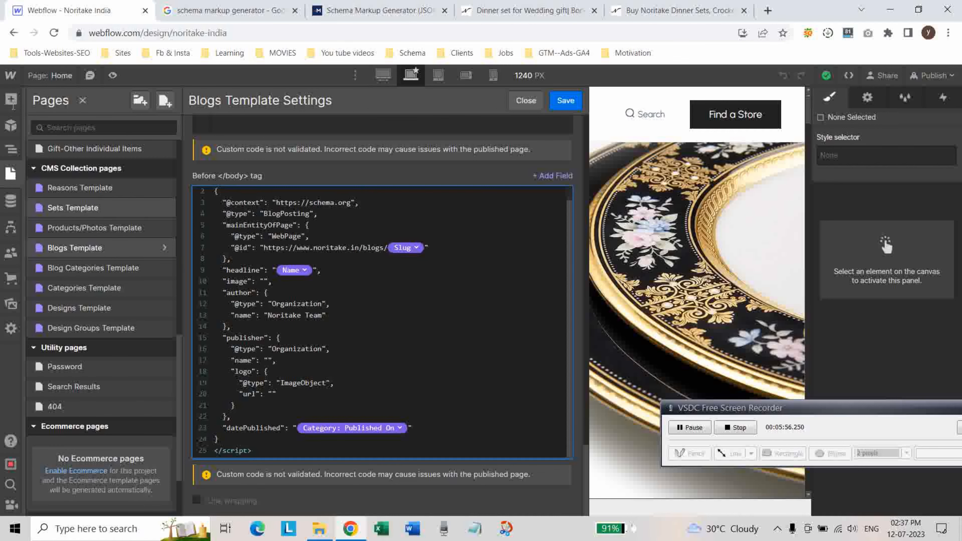
Search Google for "schema markup checker" and open the Schema Markup Testing Tool result from Google Search Central in a new tab.
left_click(243, 16)
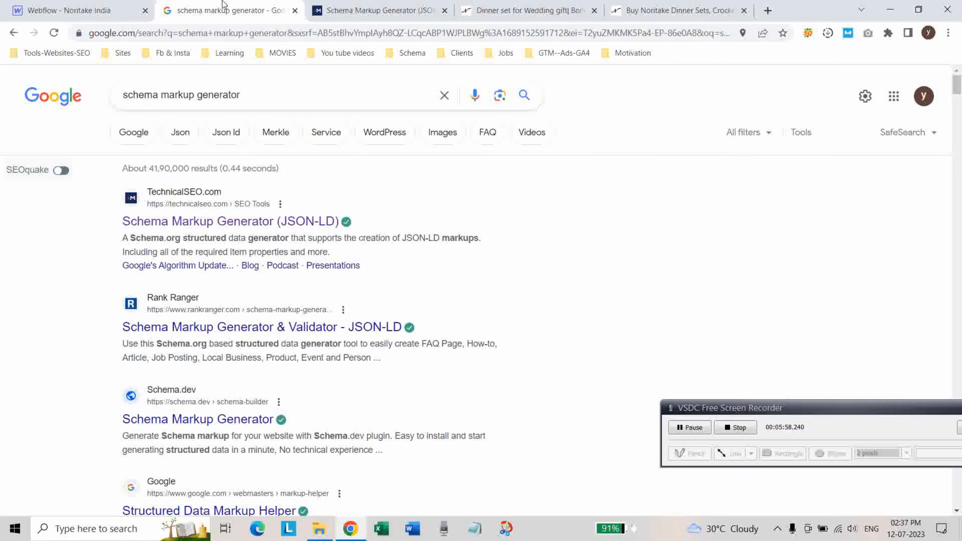
left_click(444, 95)
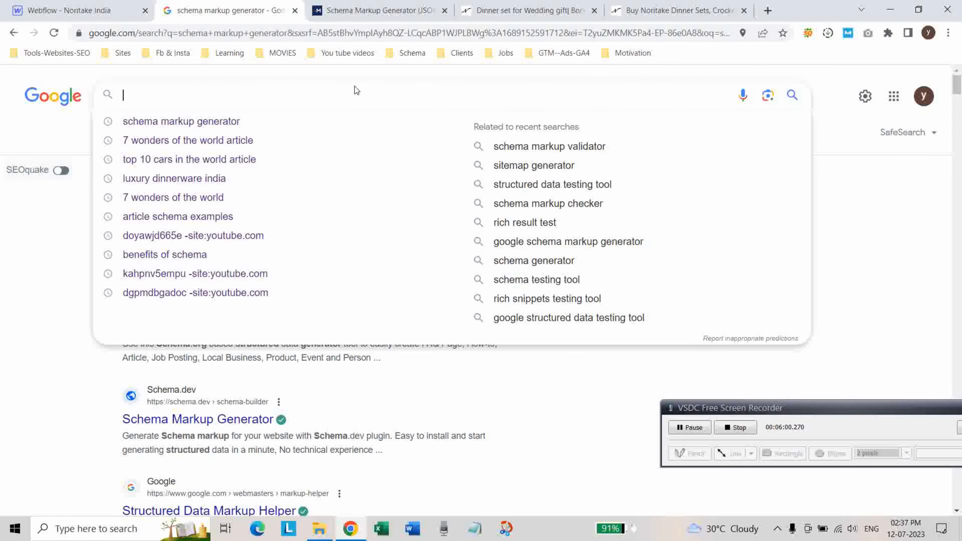
type("SCHE")
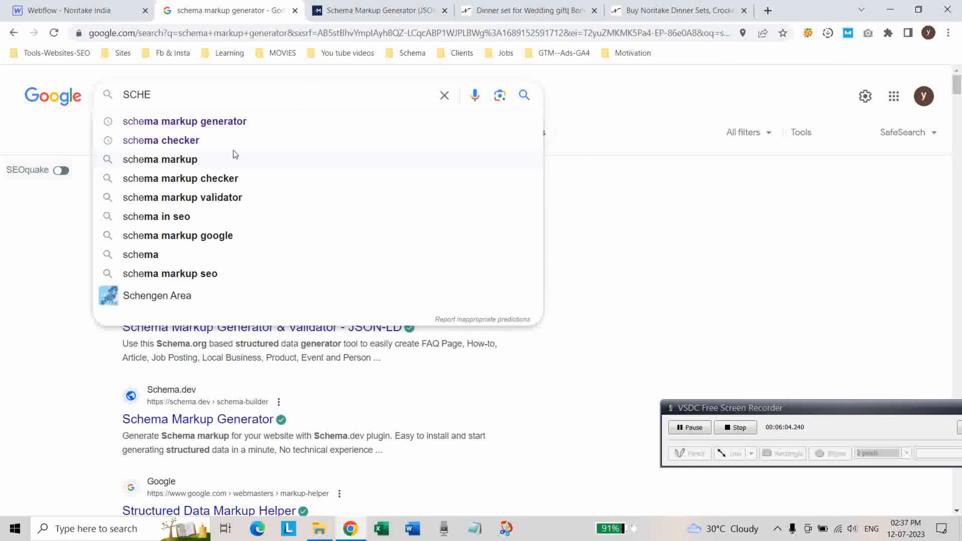
left_click(212, 177)
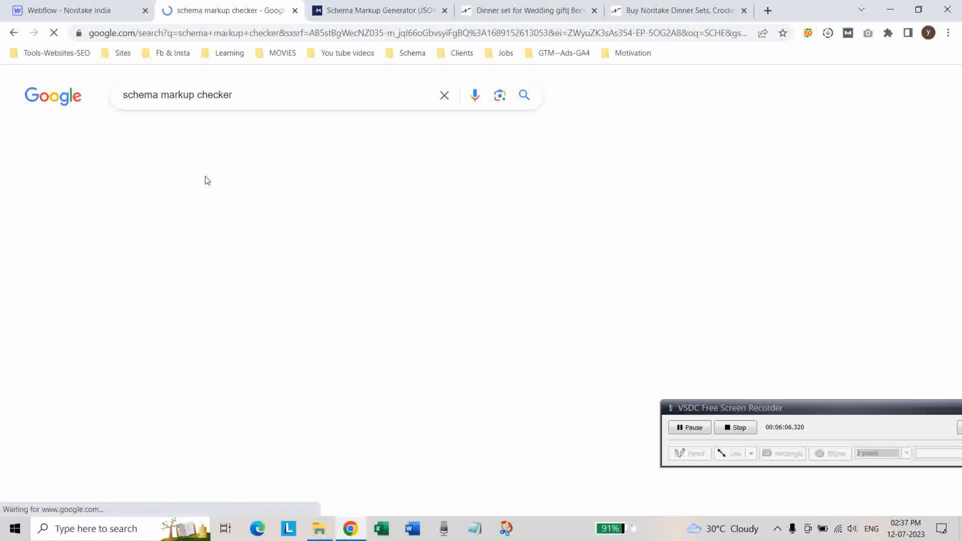
right_click(221, 221)
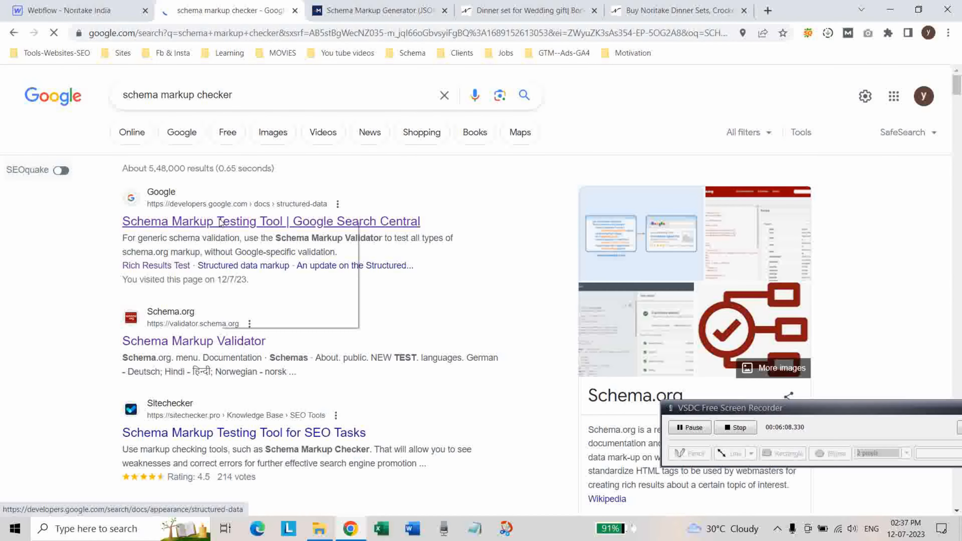
left_click(269, 229)
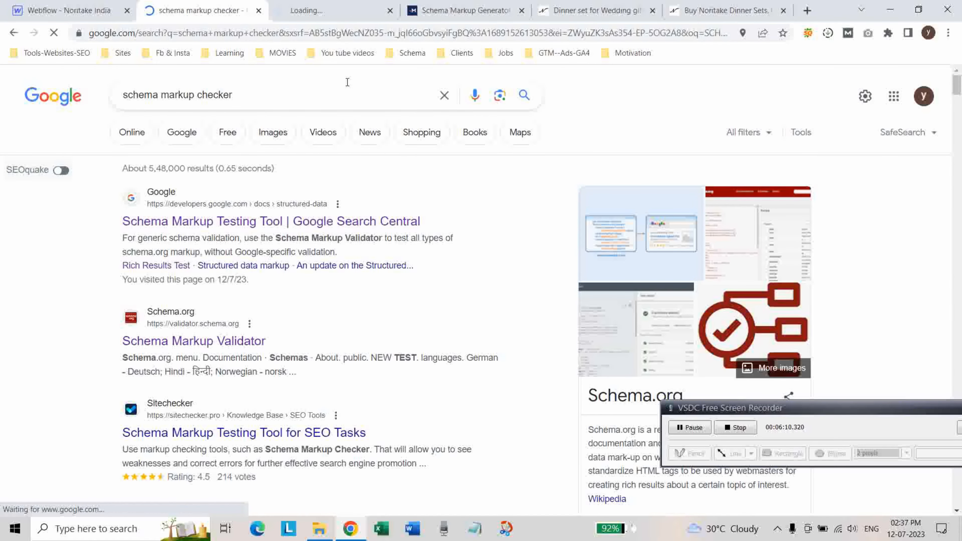
left_click(319, 9)
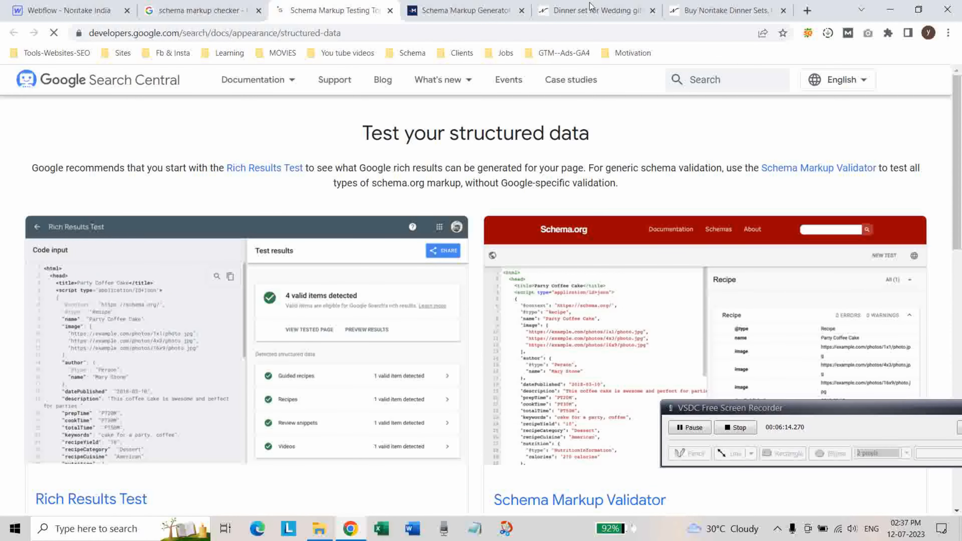
Copy the URL of the "Noritake - A Wedding gift for the Ages" blog post from its open page.
left_click(592, 5)
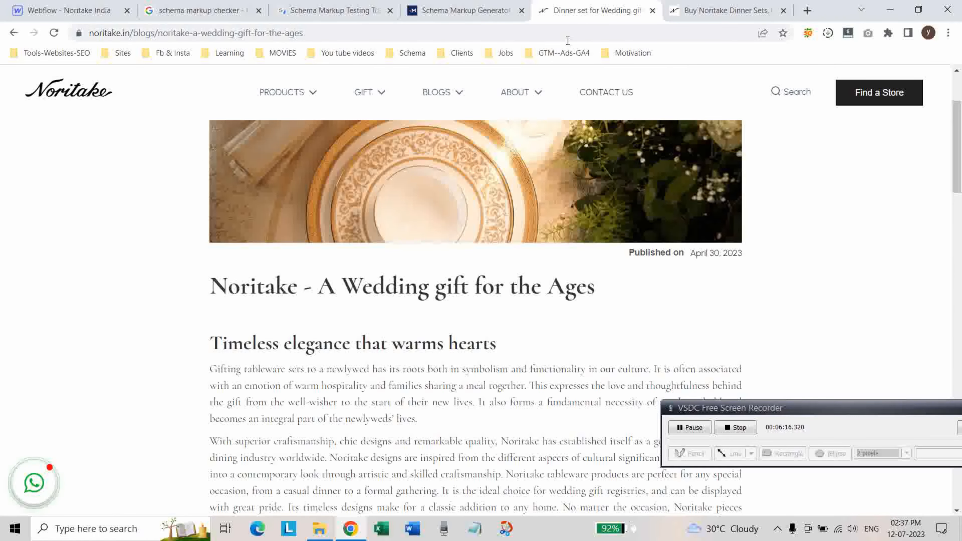
left_click(371, 33)
right_click(371, 33)
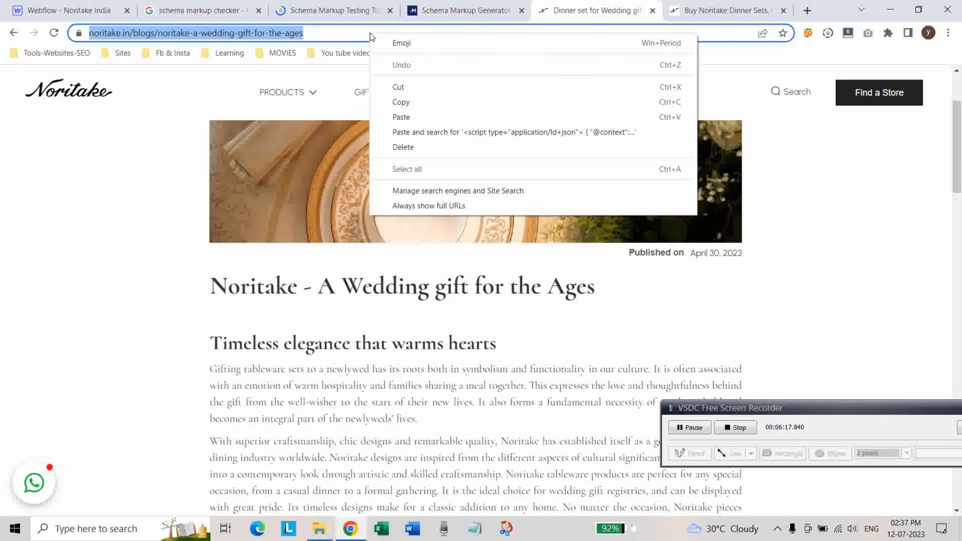
left_click(424, 99)
Open the Schema Markup Validator from Google's structured data testing page and run a test on the copied blog post URL.
left_click(324, 4)
scroll(454, 205, "down", 6)
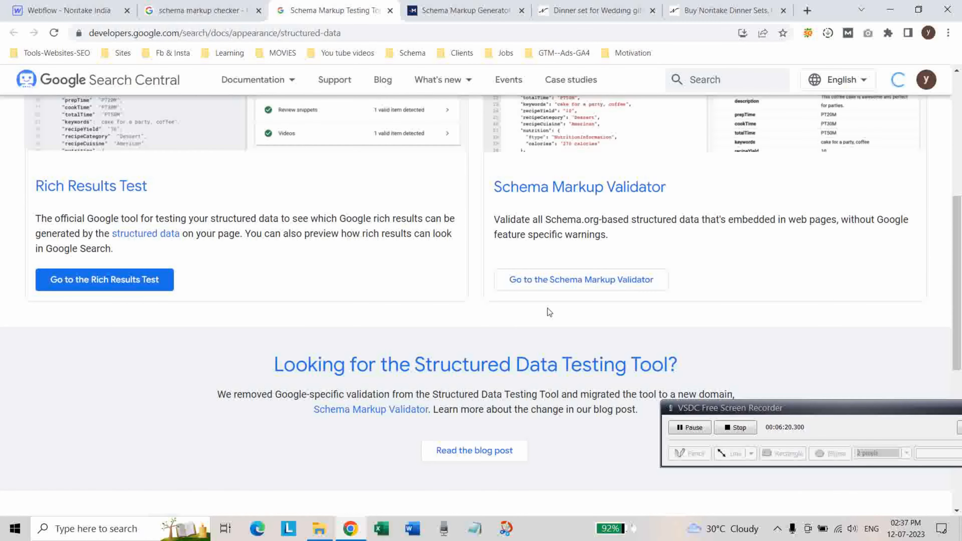
left_click(548, 281)
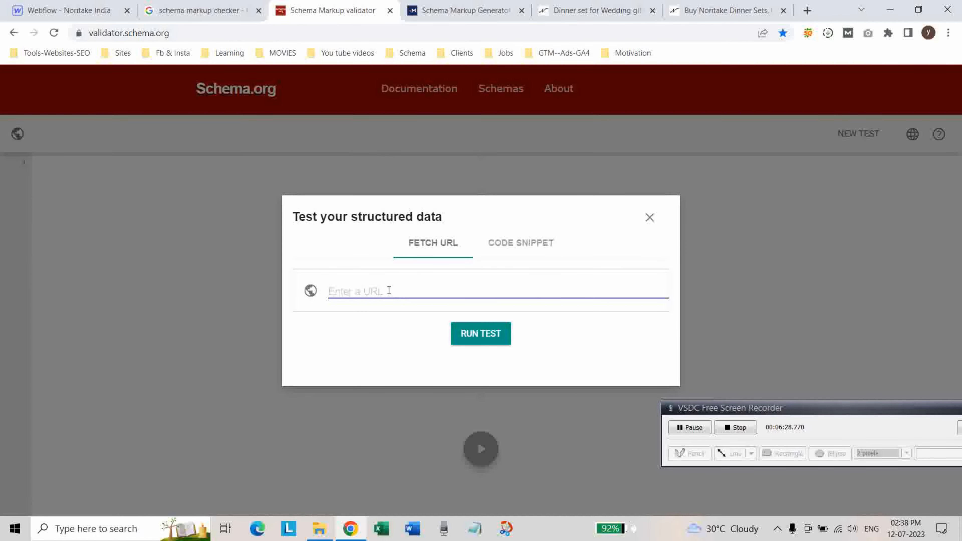
right_click(390, 293)
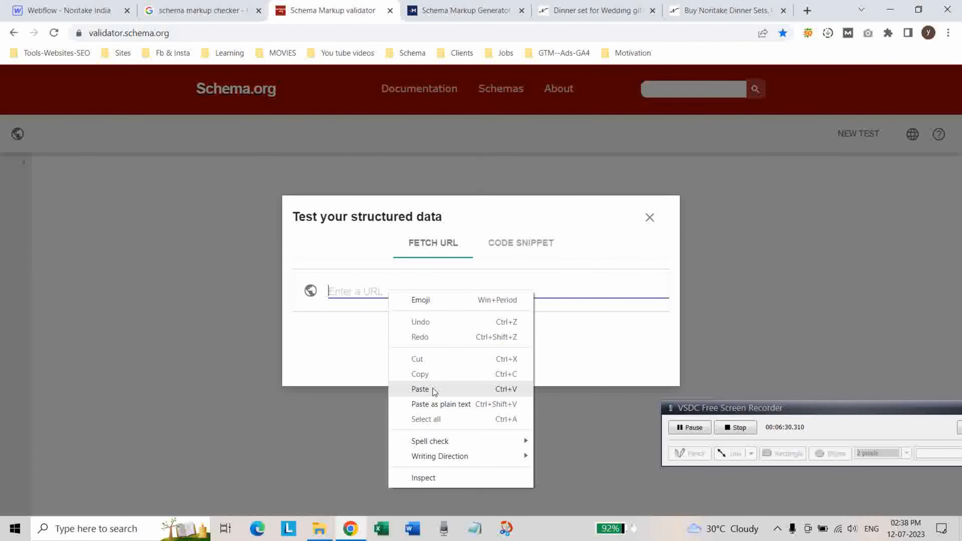
left_click(421, 389)
left_click(473, 332)
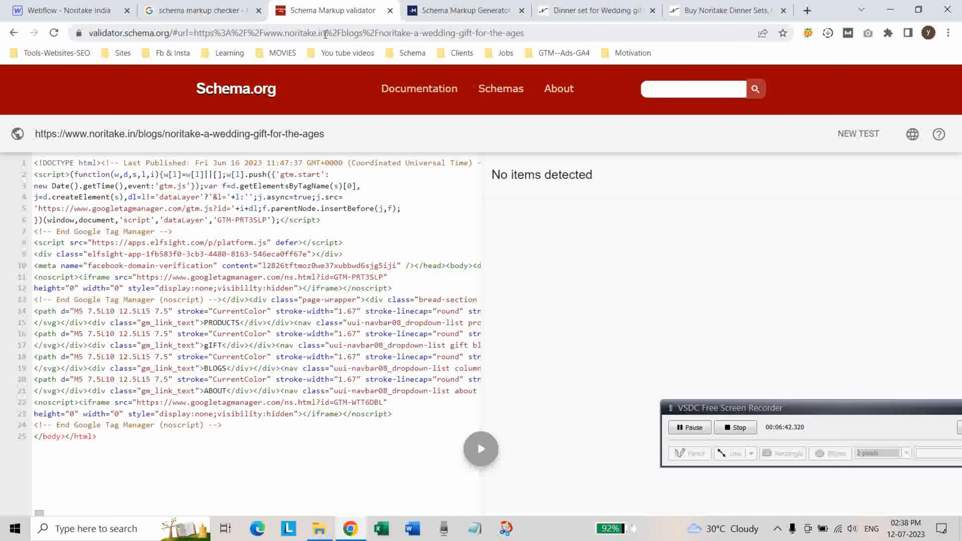
Copy the noritake.in homepage URL from its open page and return to the Schema Markup Validator.
left_click(13, 34)
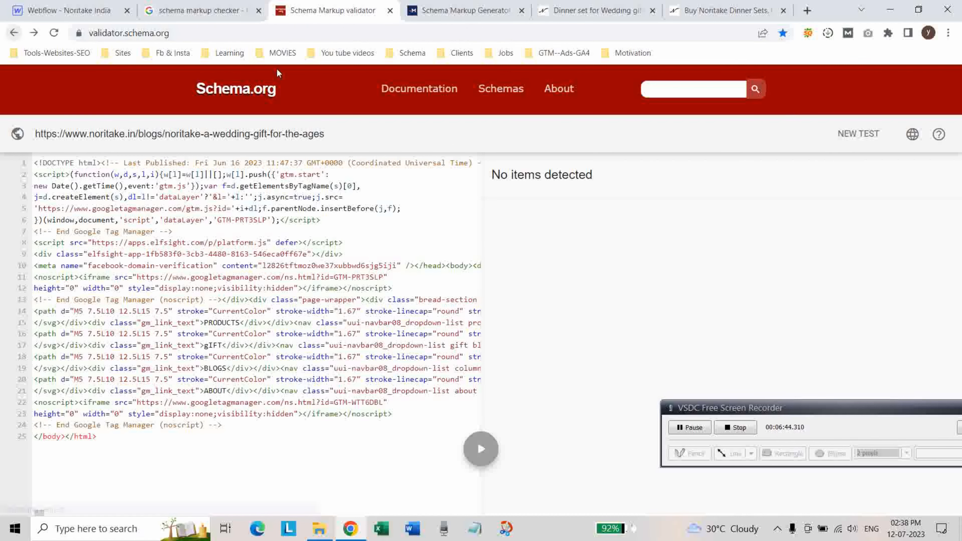
left_click(595, 8)
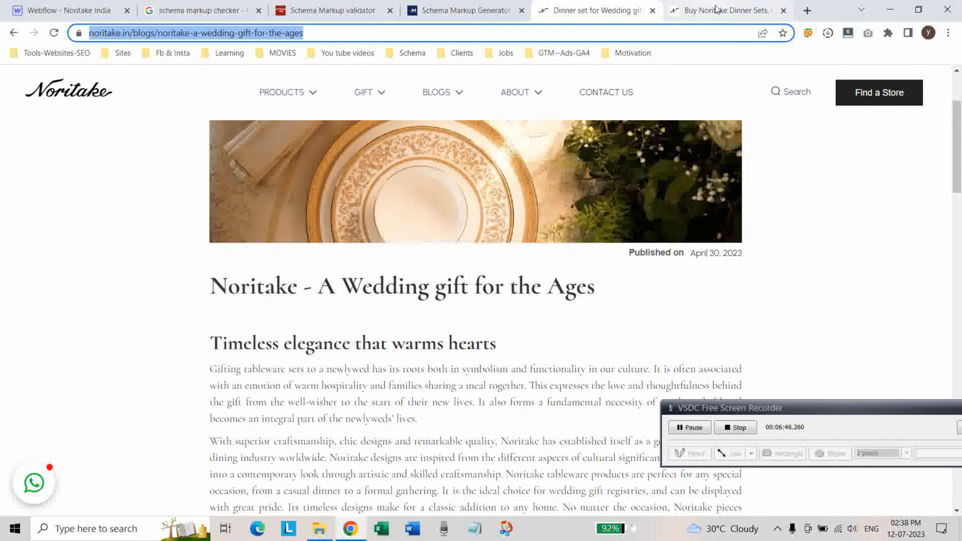
left_click(727, 10)
left_click(185, 33)
right_click(183, 34)
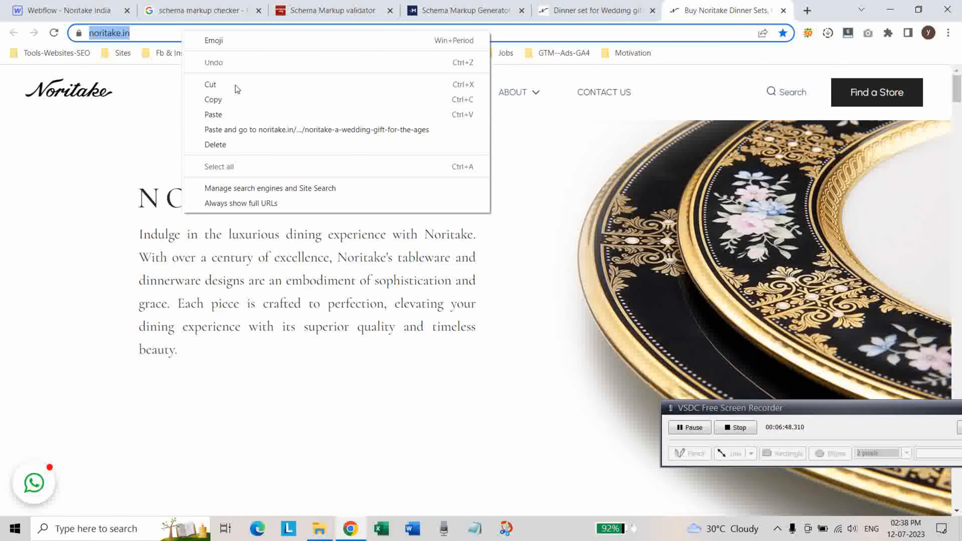
left_click(227, 101)
left_click(334, 8)
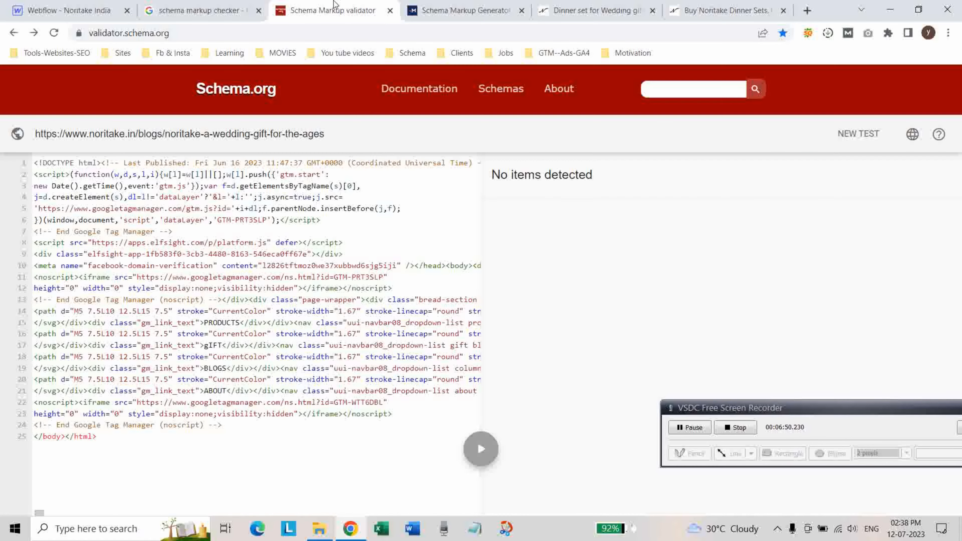
Reopen the Schema Markup Validator through the Schema Markup Testing Tool search result in a new tab, closing the old validator tab.
left_click(233, 10)
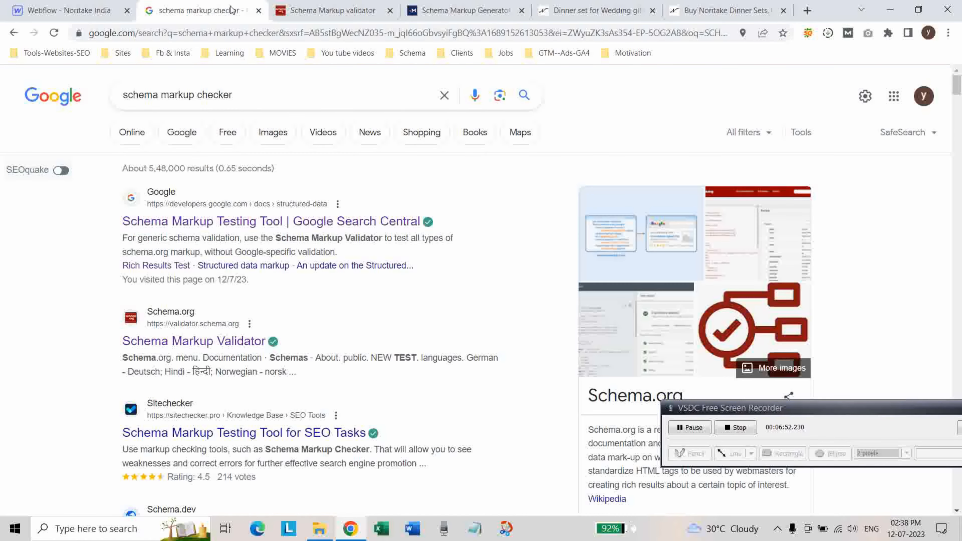
right_click(256, 224)
left_click(280, 232)
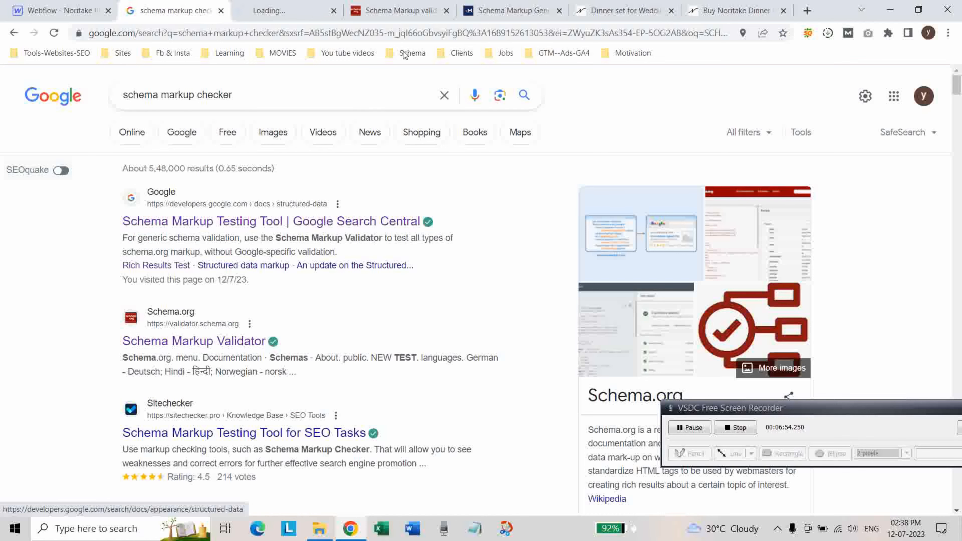
left_click(446, 10)
left_click(276, 12)
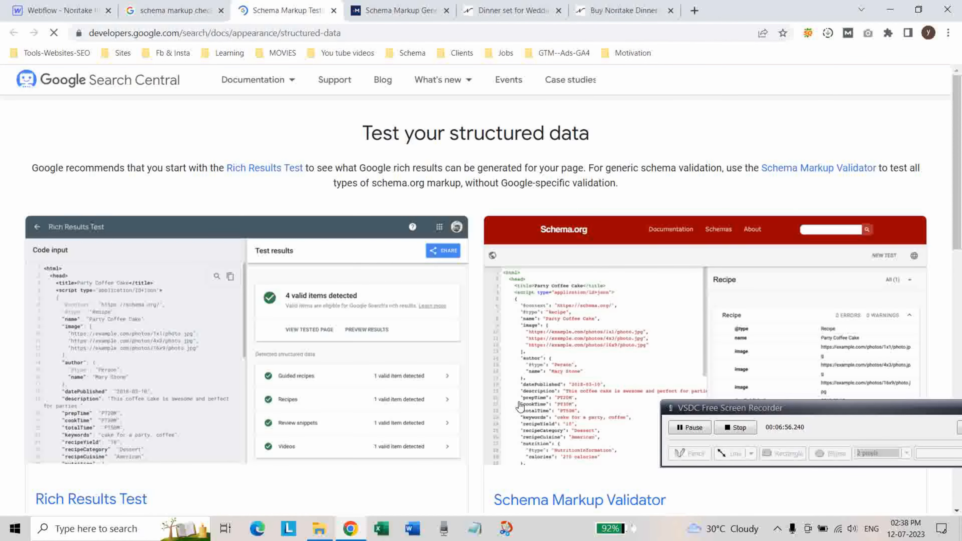
scroll(635, 361, "down", 5)
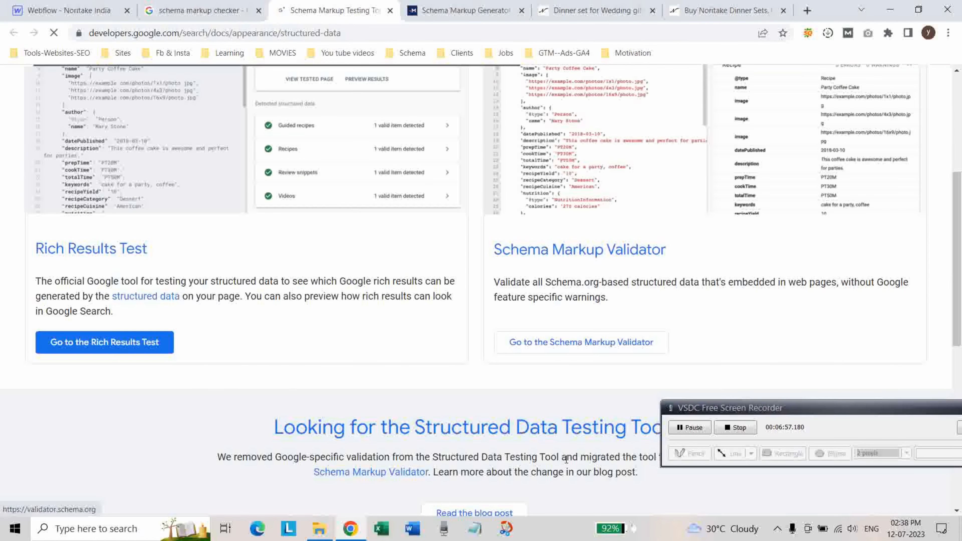
left_click(553, 343)
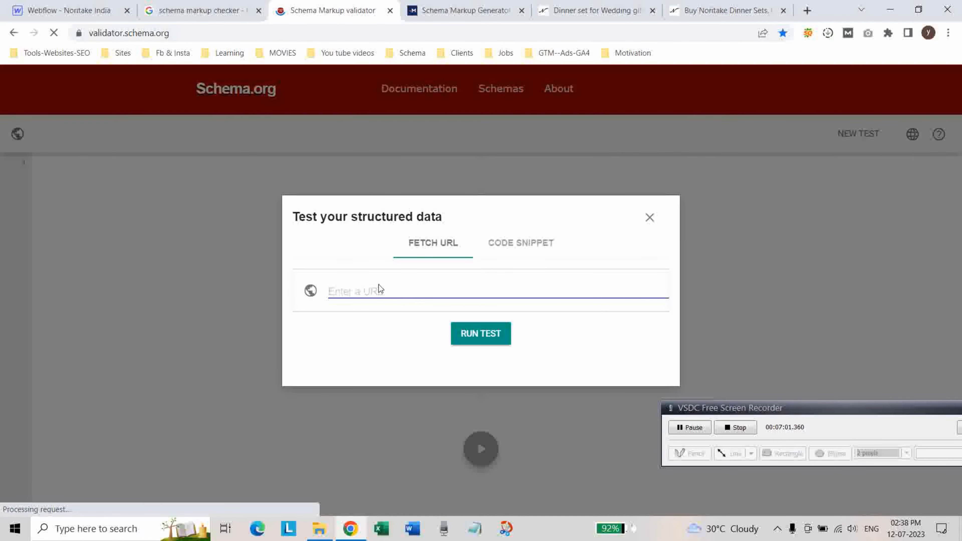
Run a structured data test on the copied noritake.in homepage URL and close the validator tab.
right_click(378, 283)
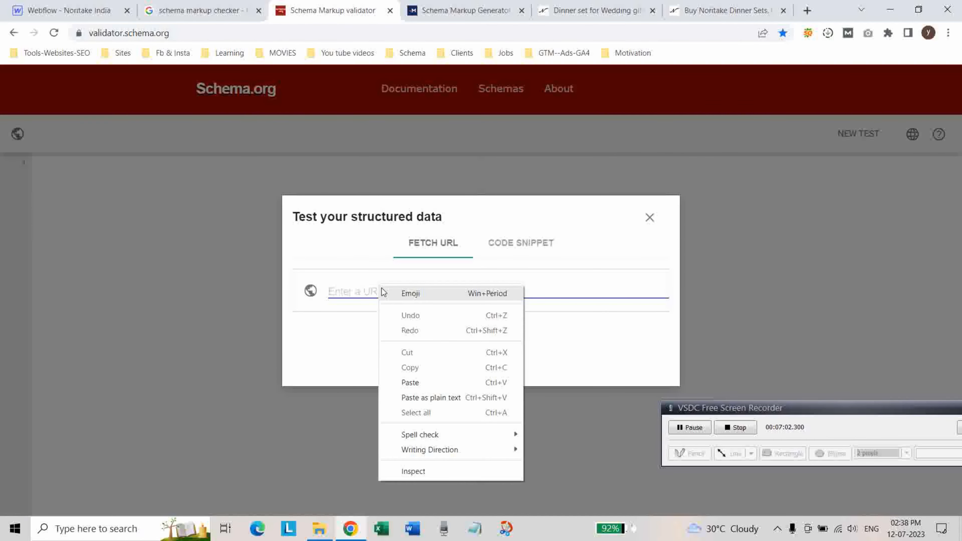
left_click(417, 382)
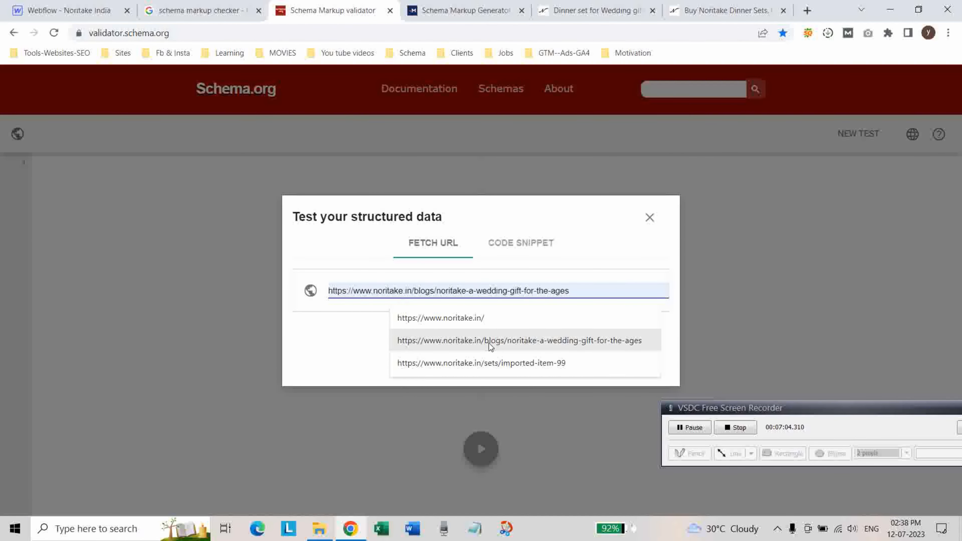
left_click(339, 337)
left_click(483, 332)
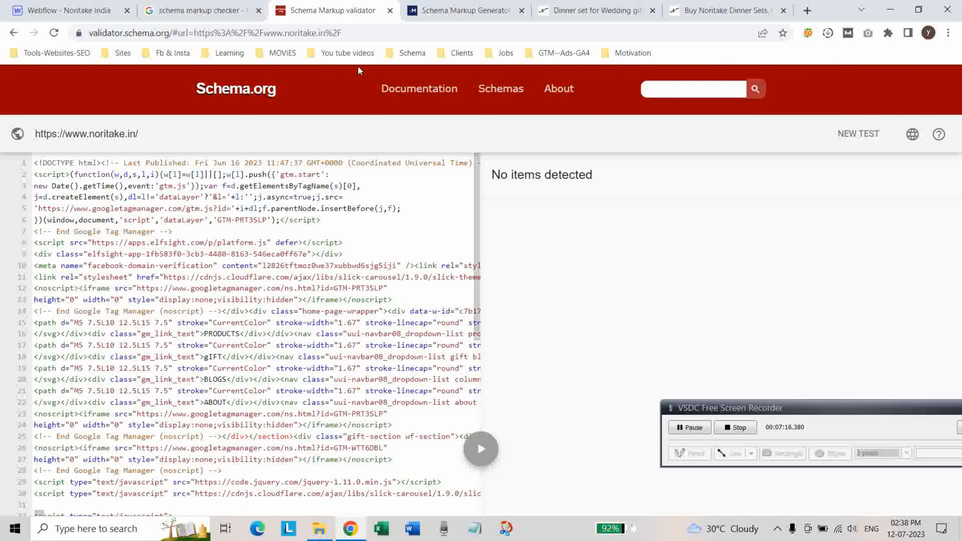
left_click(390, 11)
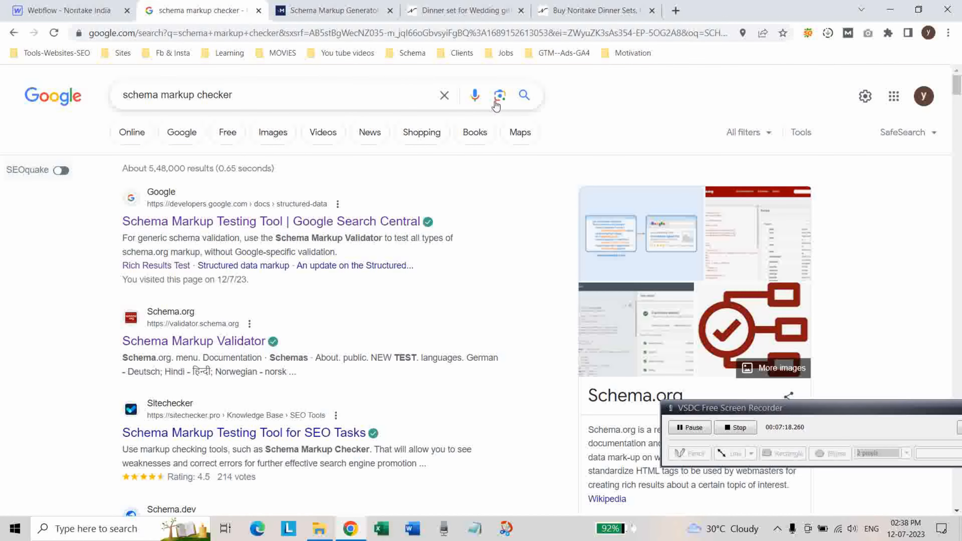
Save the Blogs Template settings with the BlogPosting schema code in Webflow and open the site's publishing options.
left_click(68, 11)
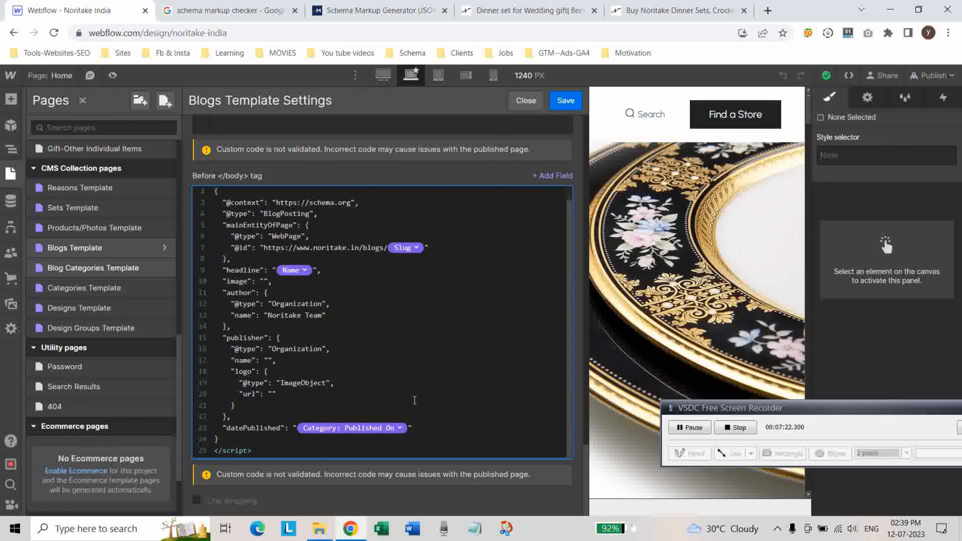
scroll(506, 363, "up", 1)
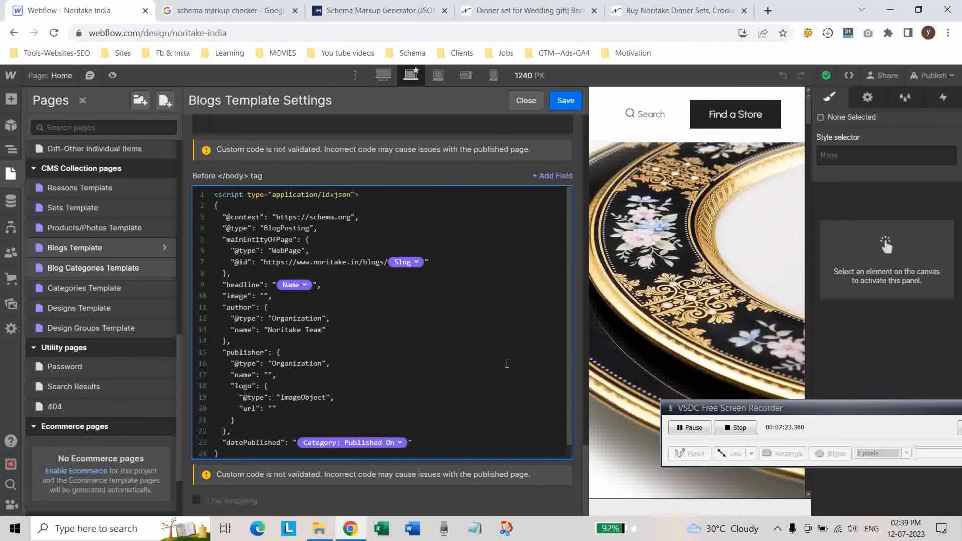
left_click(566, 102)
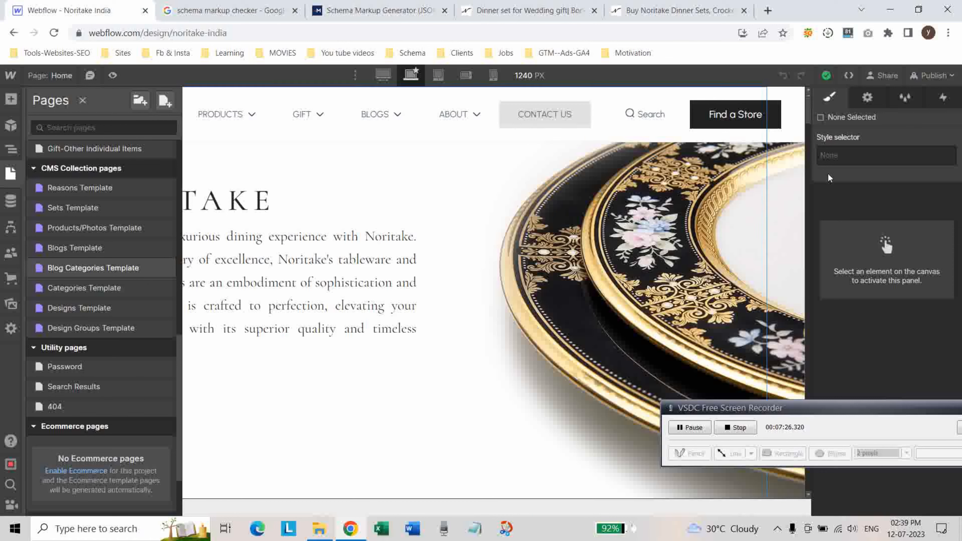
left_click(934, 76)
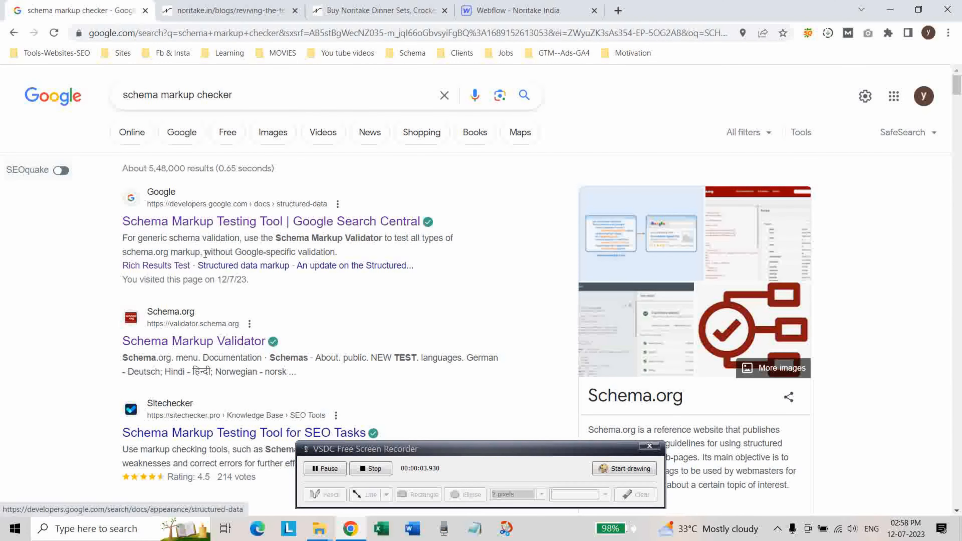
Open Google's Schema Markup Testing Tool search result in a new tab and go to the Schema Markup Validator.
right_click(215, 225)
left_click(242, 235)
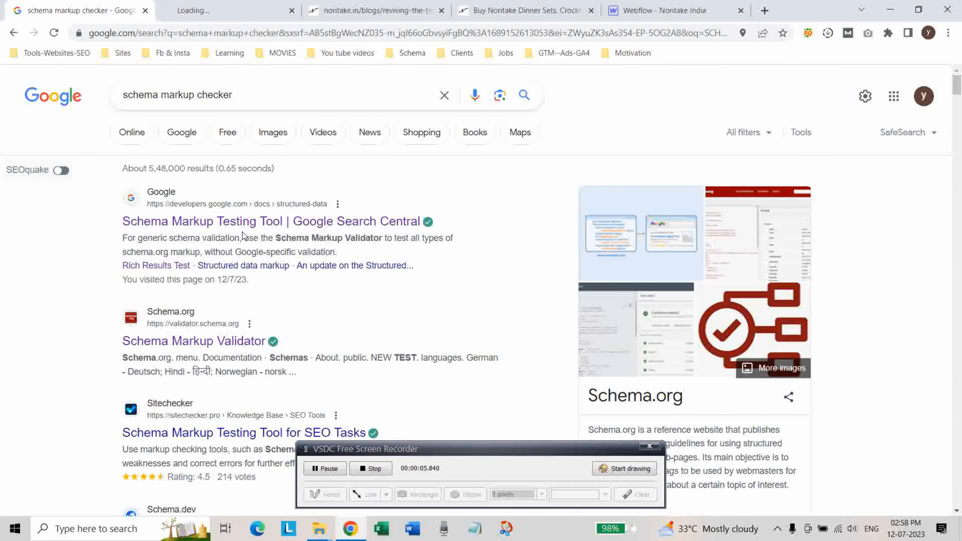
left_click(235, 11)
scroll(482, 281, "down", 3)
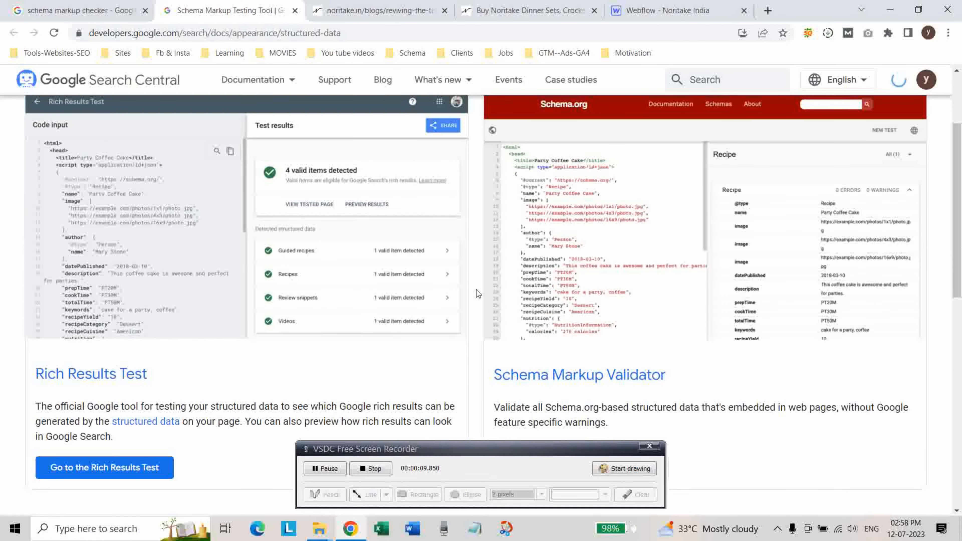
scroll(473, 293, "down", 4)
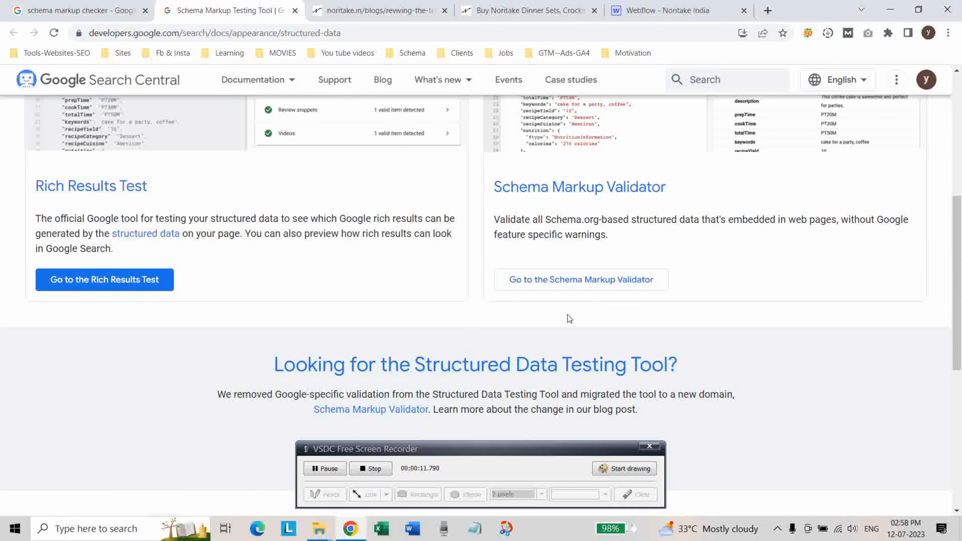
left_click(550, 279)
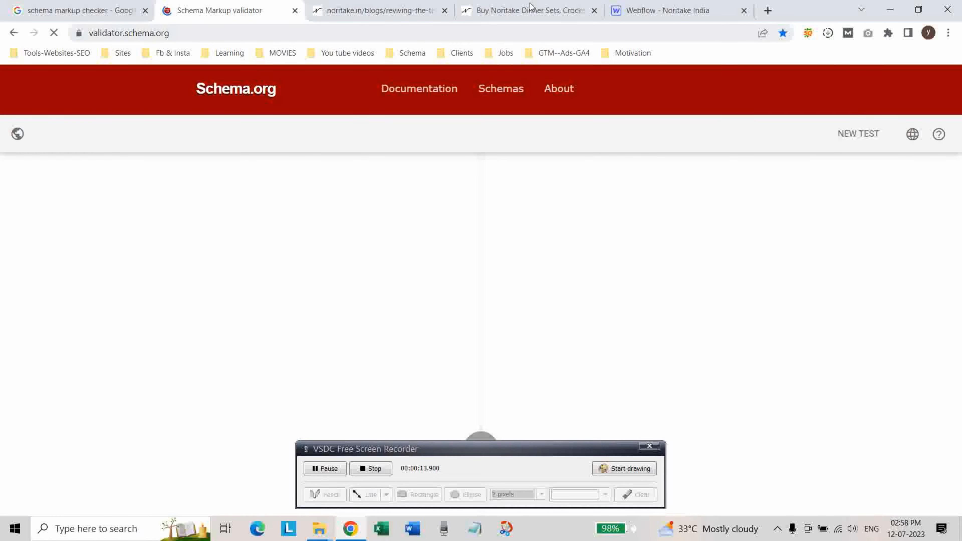
Copy the URL of the "Reviving the Tea-time tradition with modern elegance" blog post and return to the Schema Markup Validator.
left_click(522, 12)
left_click(369, 4)
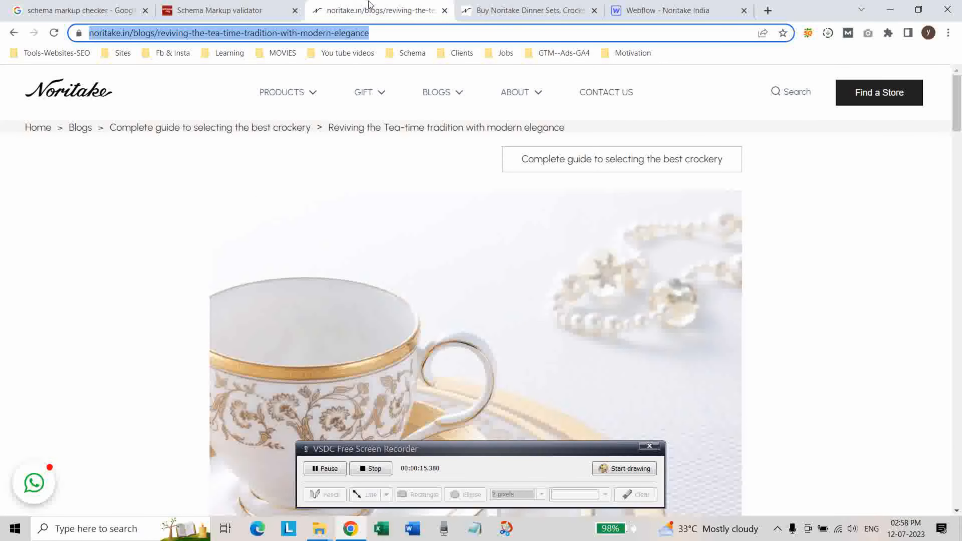
right_click(389, 31)
left_click(437, 104)
left_click(219, 11)
Run a test on the copied tea-time blog post URL and review its BlogPosting properties.
right_click(342, 286)
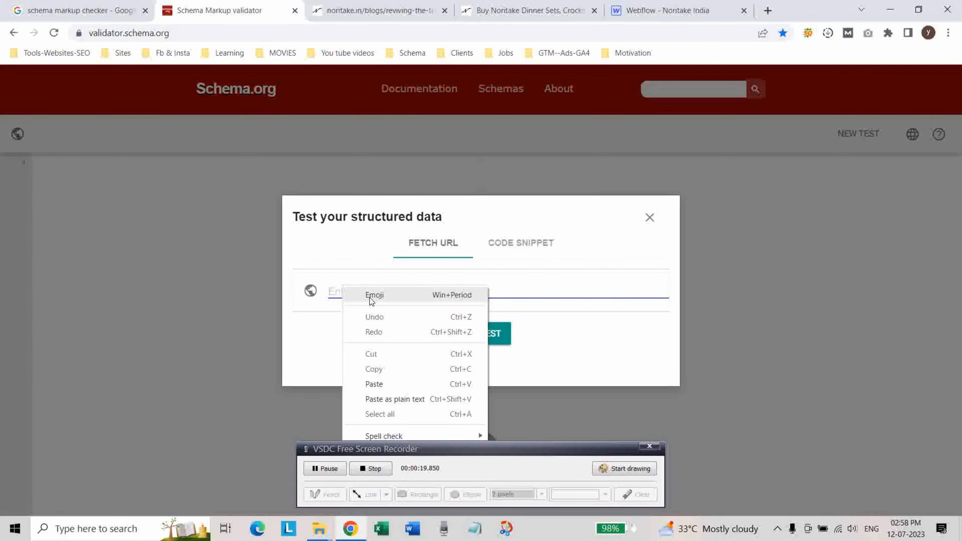
left_click(373, 383)
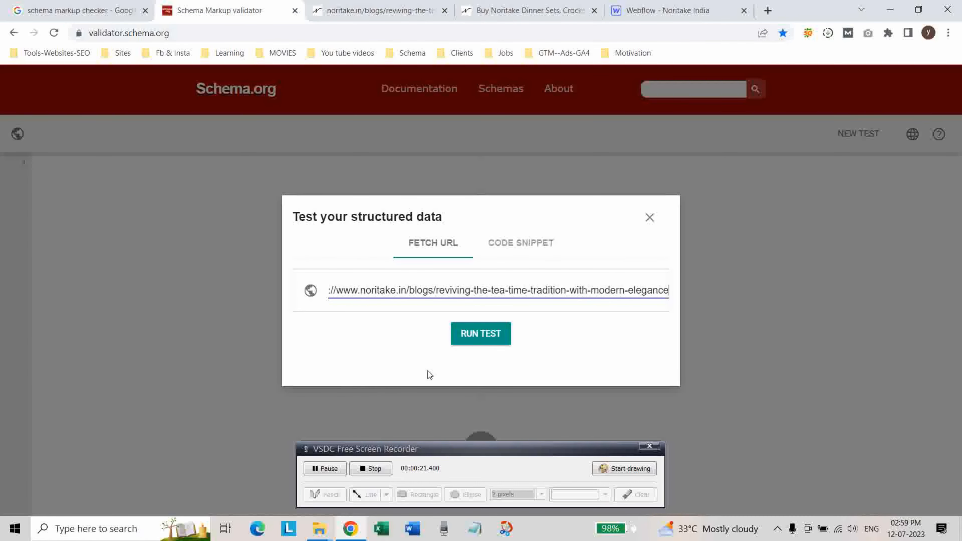
left_click(479, 341)
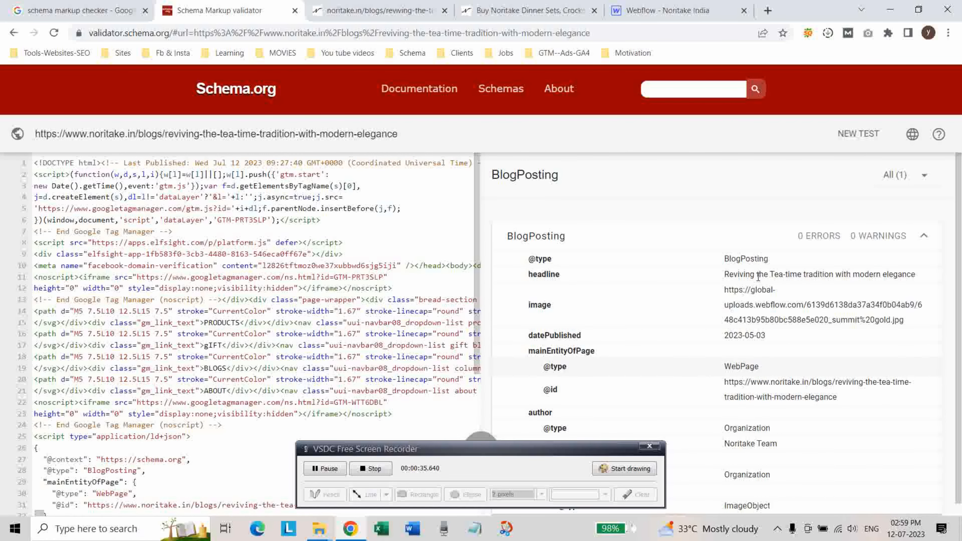
scroll(734, 382, "down", 1)
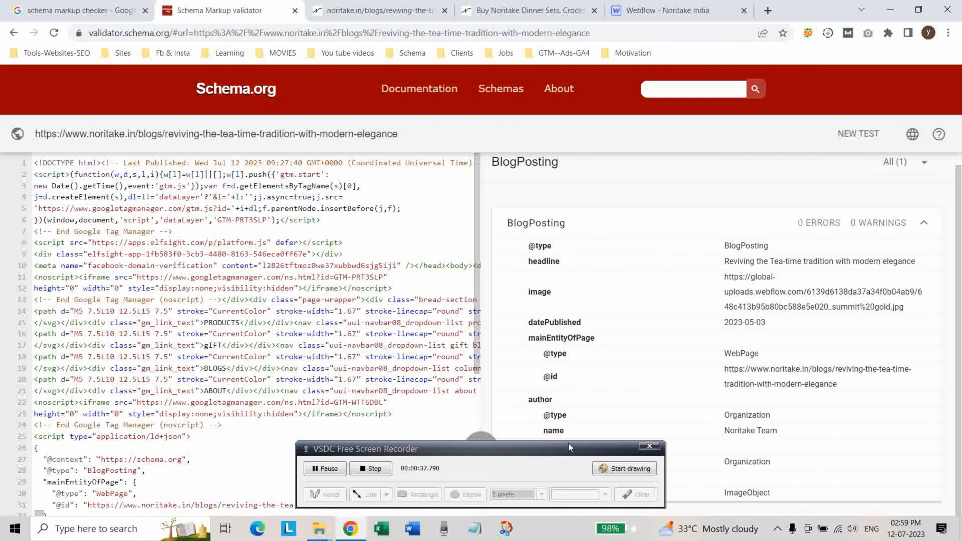
left_click_drag(561, 450, 424, 420)
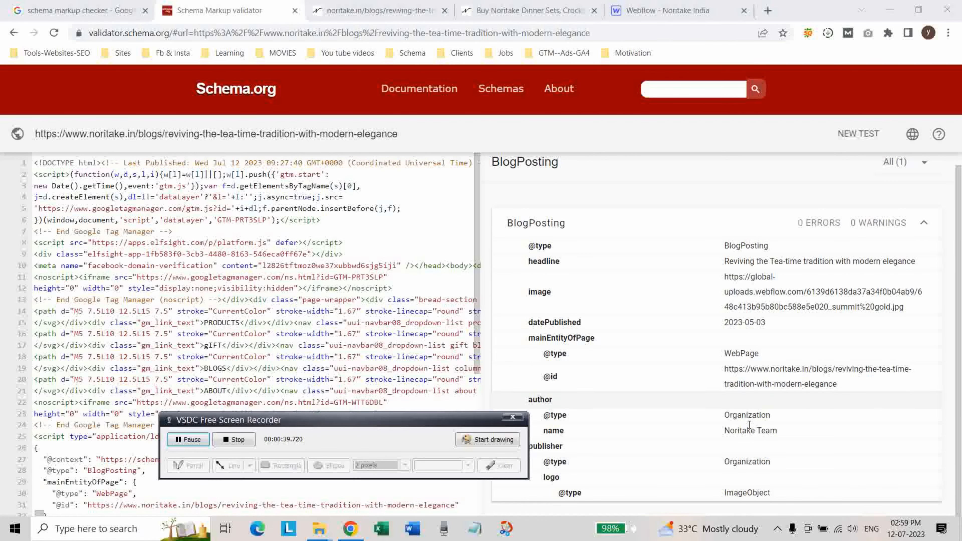
scroll(840, 236, "up", 1)
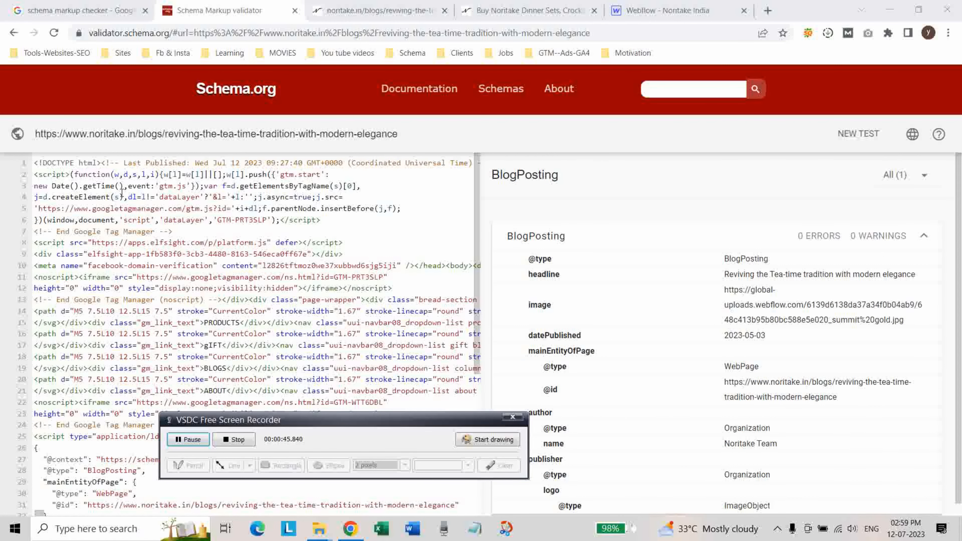
Copy the noritake.in homepage URL from its open page and return to the Schema Markup Validator.
left_click(353, 10)
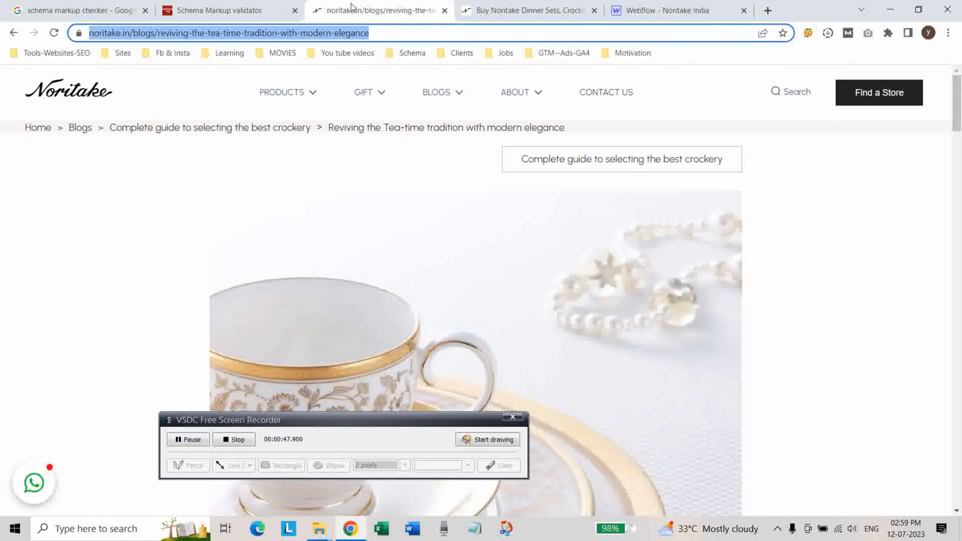
left_click(497, 9)
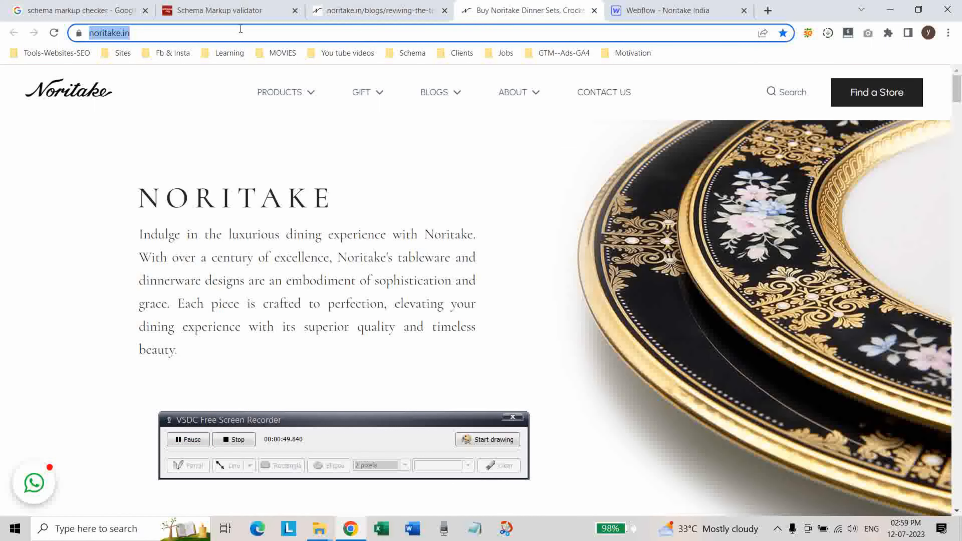
right_click(226, 34)
left_click(257, 102)
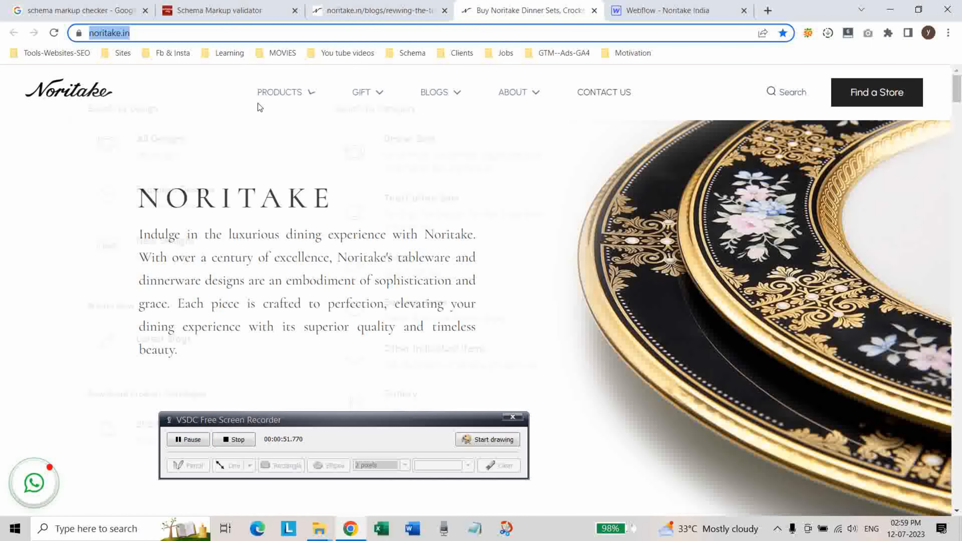
left_click(227, 11)
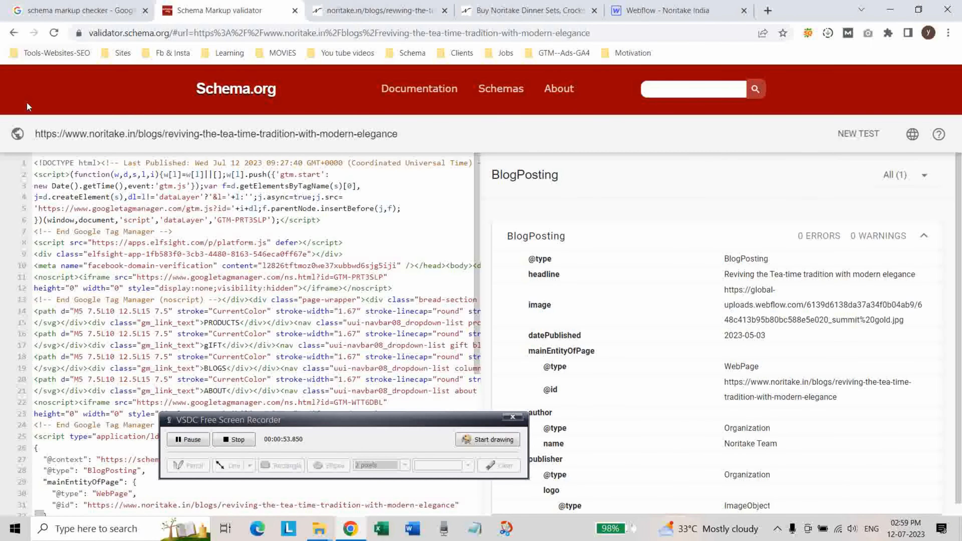
Replace the used validator tab with a fresh Schema Markup Validator opened through Google's structured data testing page.
left_click(13, 33)
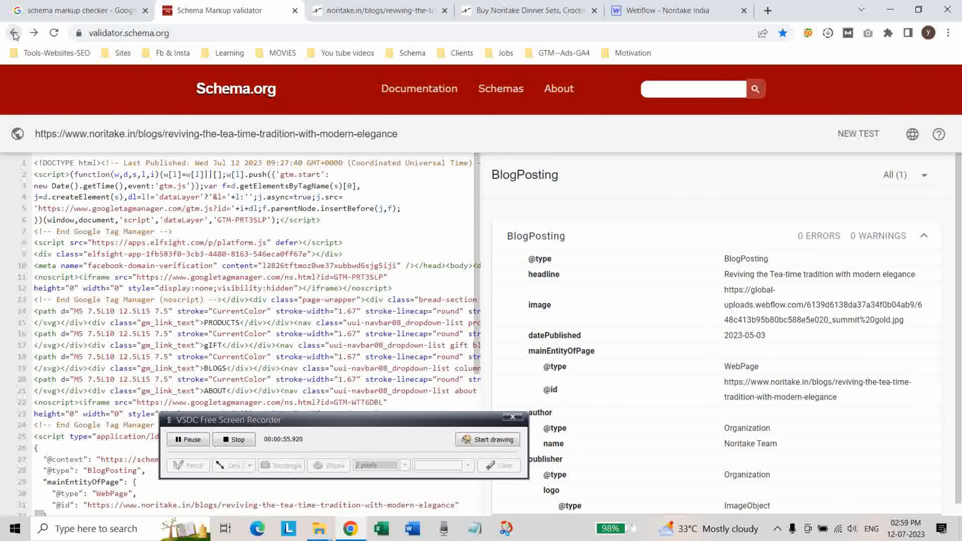
left_click(80, 10)
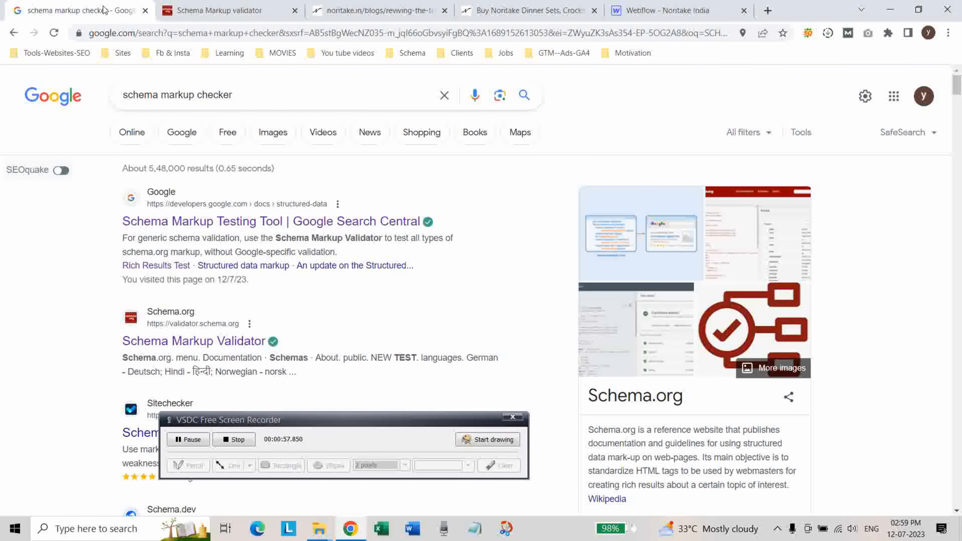
right_click(279, 223)
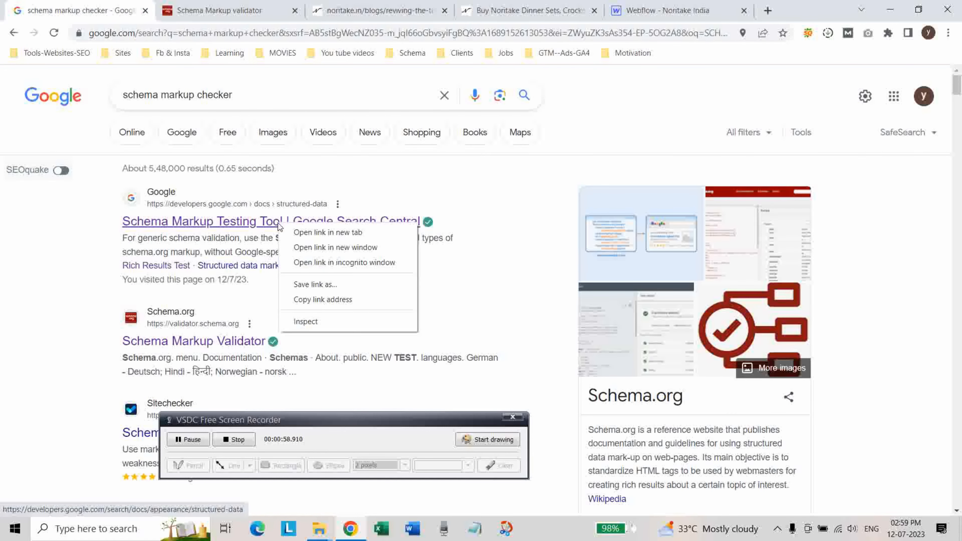
left_click(302, 236)
left_click(338, 16)
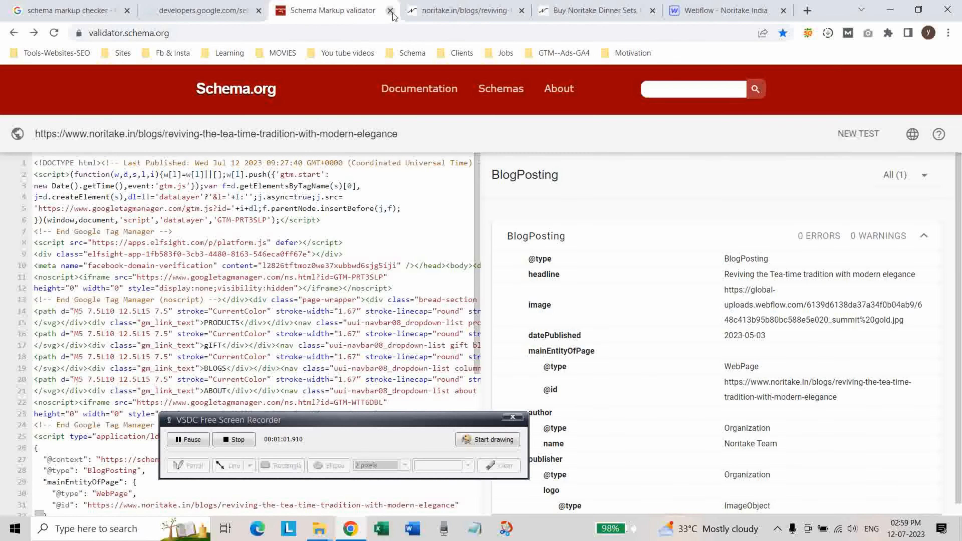
left_click(390, 12)
left_click(200, 11)
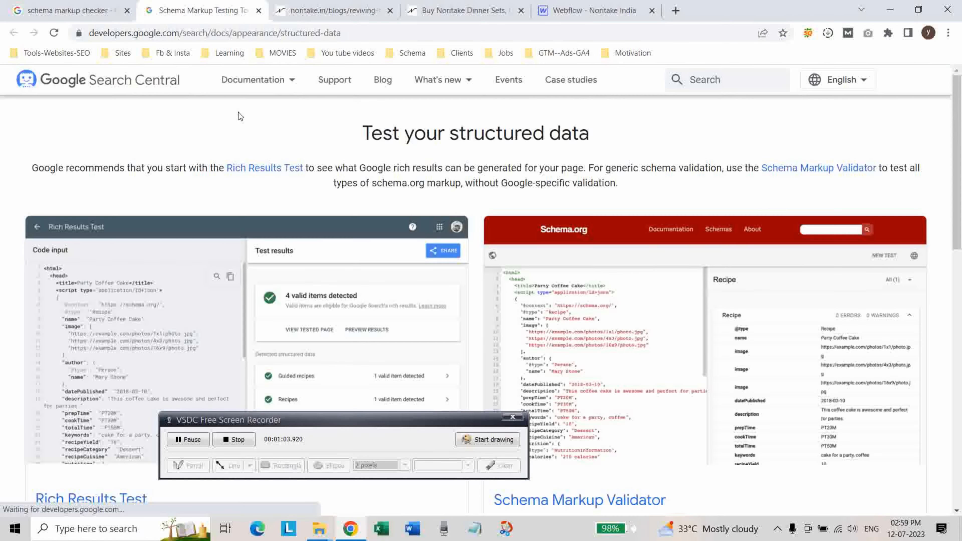
scroll(518, 345, "down", 7)
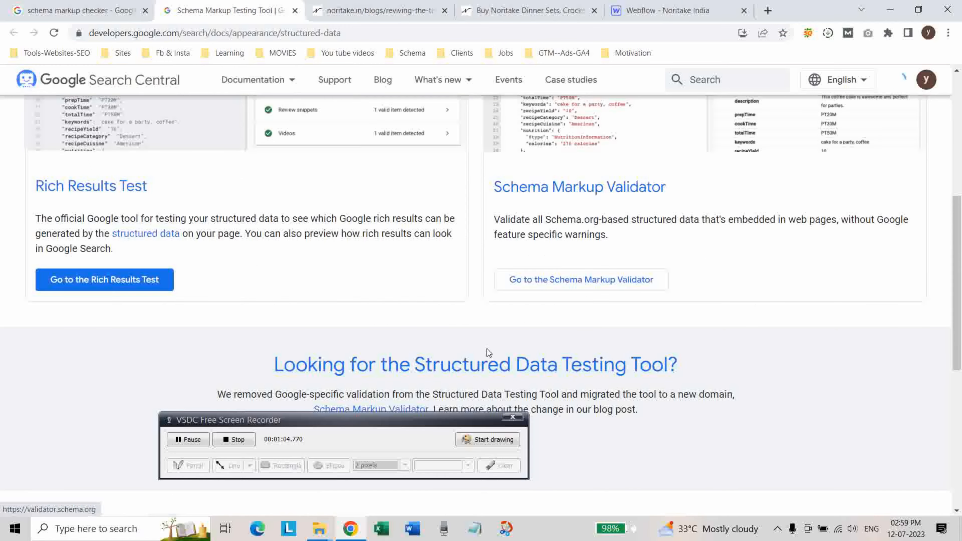
left_click(560, 284)
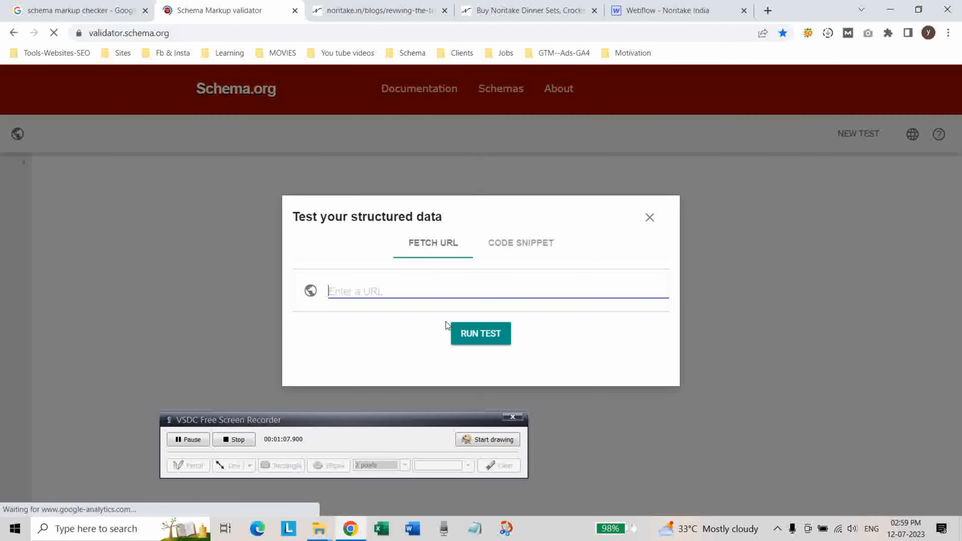
right_click(370, 289)
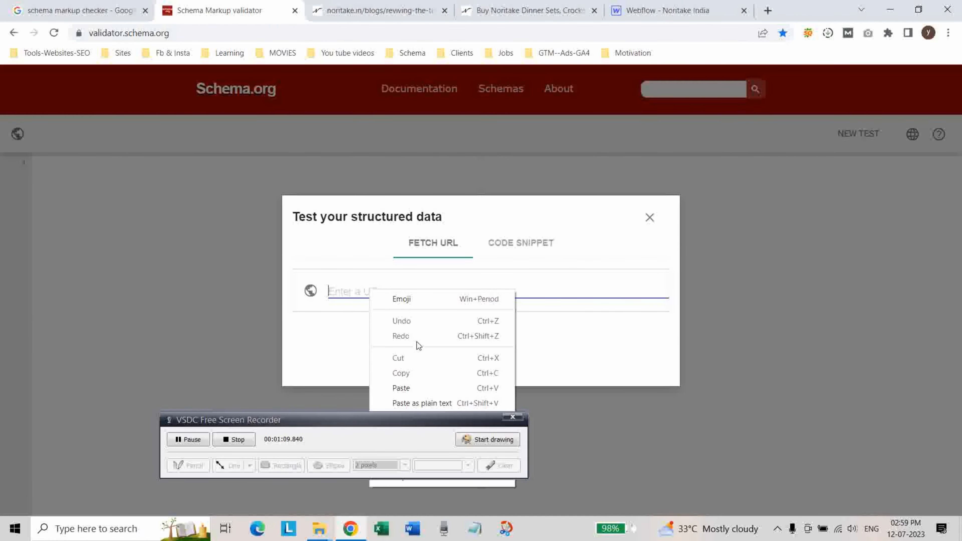
left_click(404, 388)
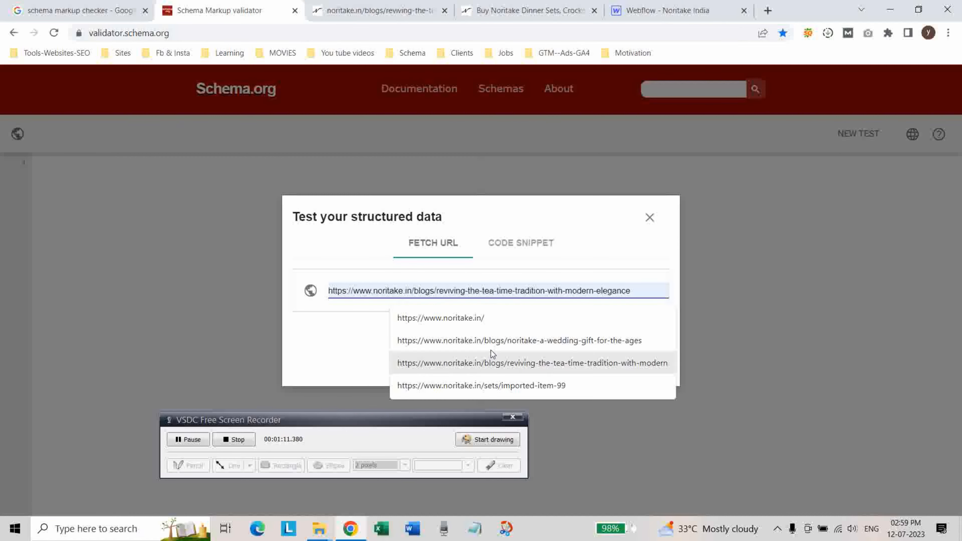
left_click(356, 336)
left_click(463, 336)
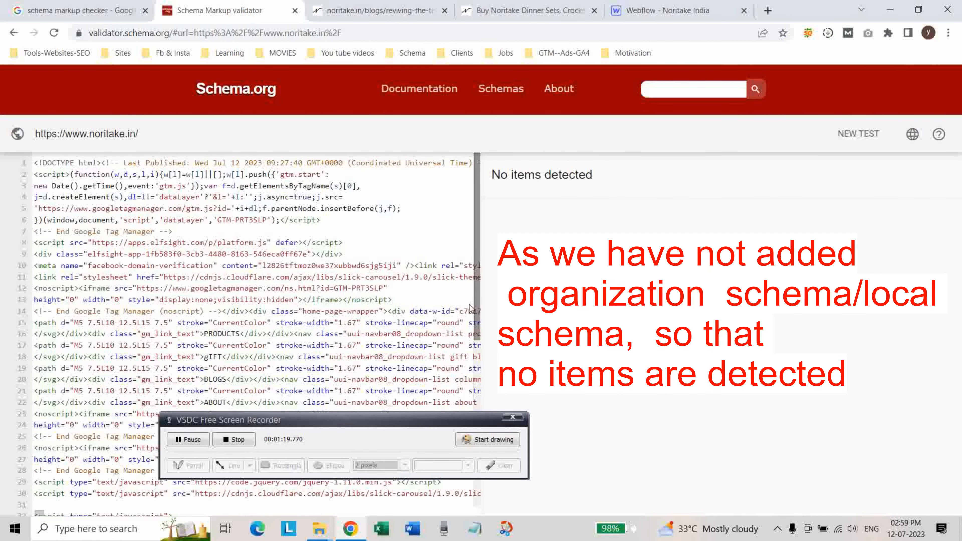
scroll(353, 303, "down", 5)
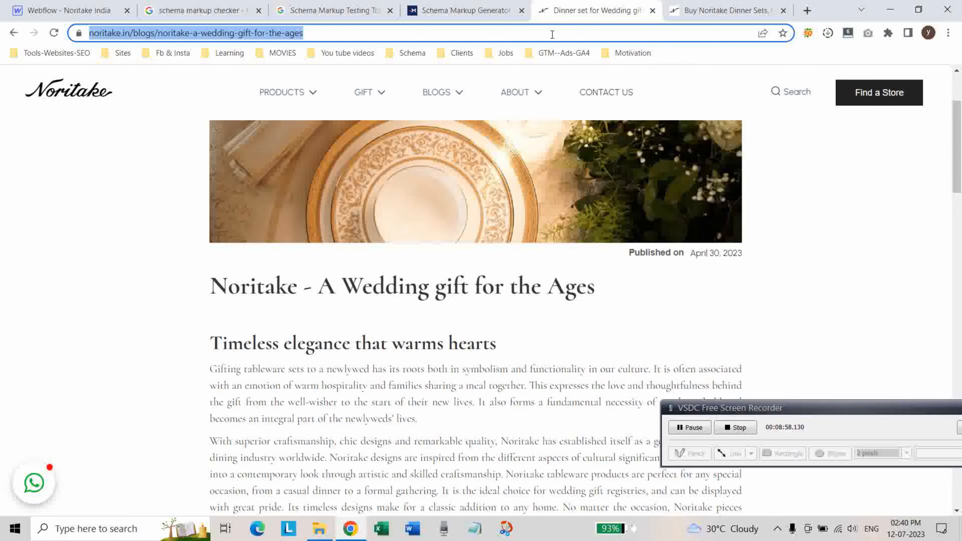
Copy the "Noritake - A Wedding gift for the Ages" blog post URL and open the Schema Markup Validator from Google's structured data testing page.
right_click(552, 34)
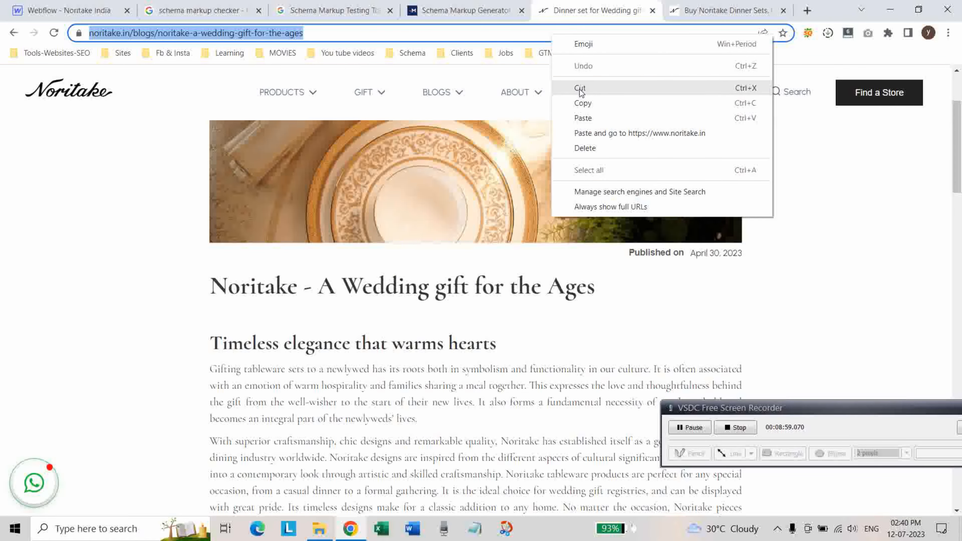
left_click(581, 100)
left_click(359, 14)
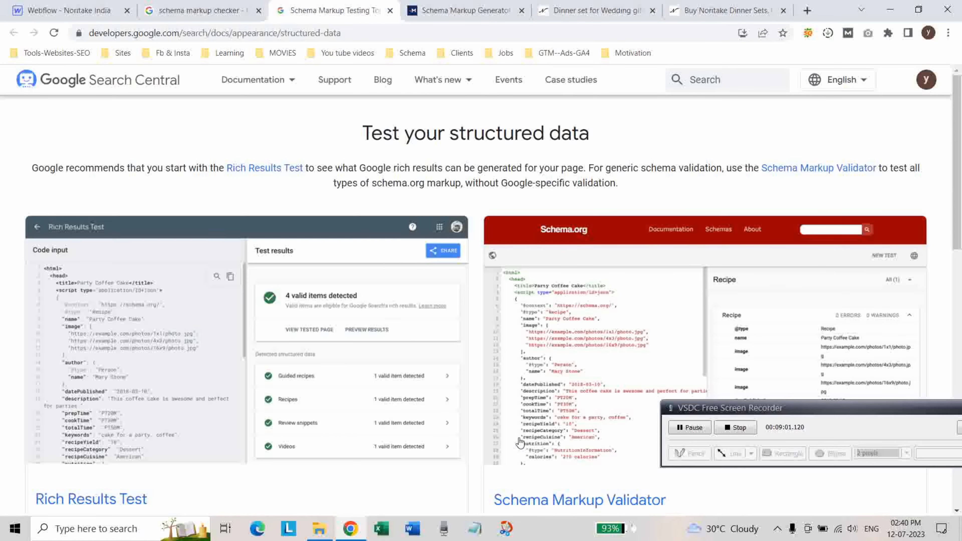
scroll(570, 398, "down", 6)
left_click(546, 288)
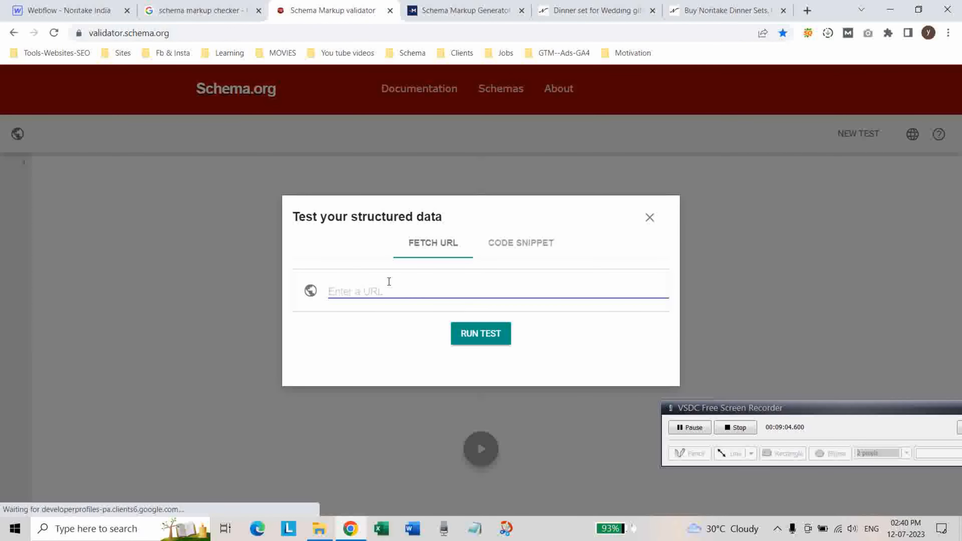
Run a test on the copied wedding-gift blog post URL and uncover the full BlogPosting results by moving the recorder window away.
right_click(389, 283)
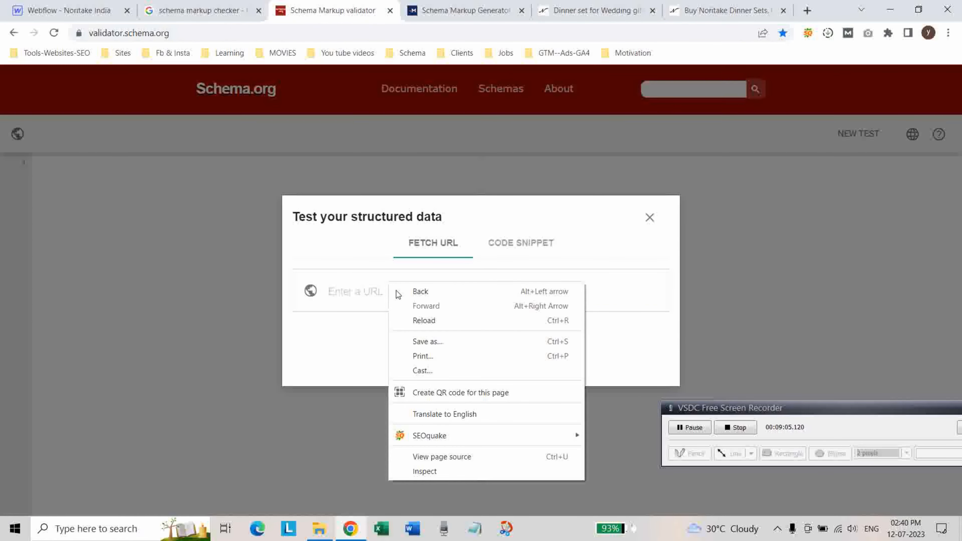
right_click(336, 290)
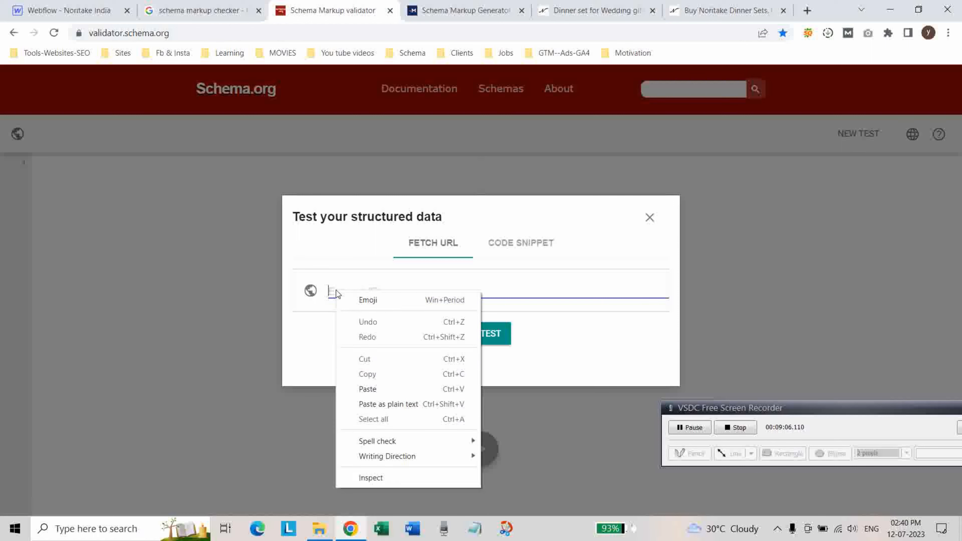
left_click(369, 388)
left_click(476, 339)
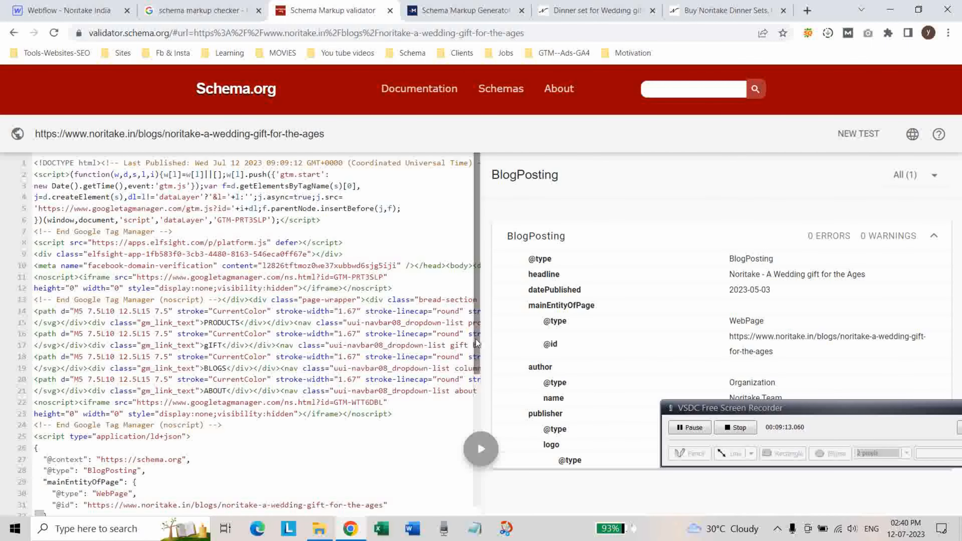
left_click_drag(819, 410, 655, 540)
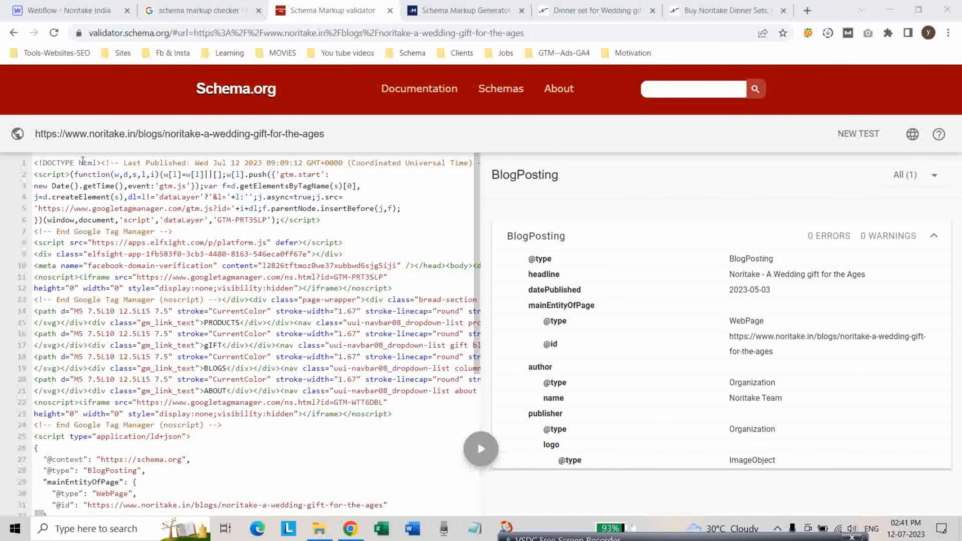
Open the "Reviving the Tea-time tradition with modern elegance" post from Noritake's "Complete guide to selecting the best crockery" blog category.
left_click(585, 10)
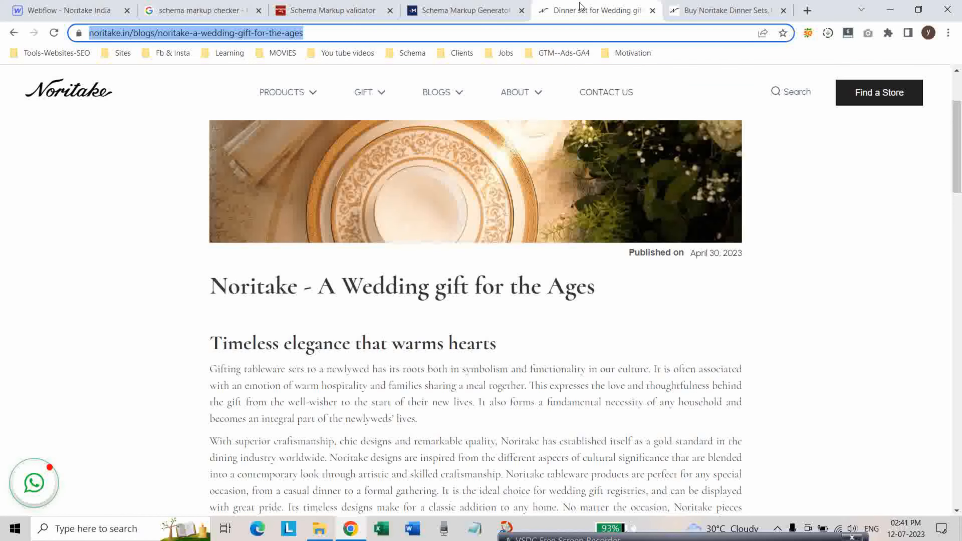
mouse_move(453, 96)
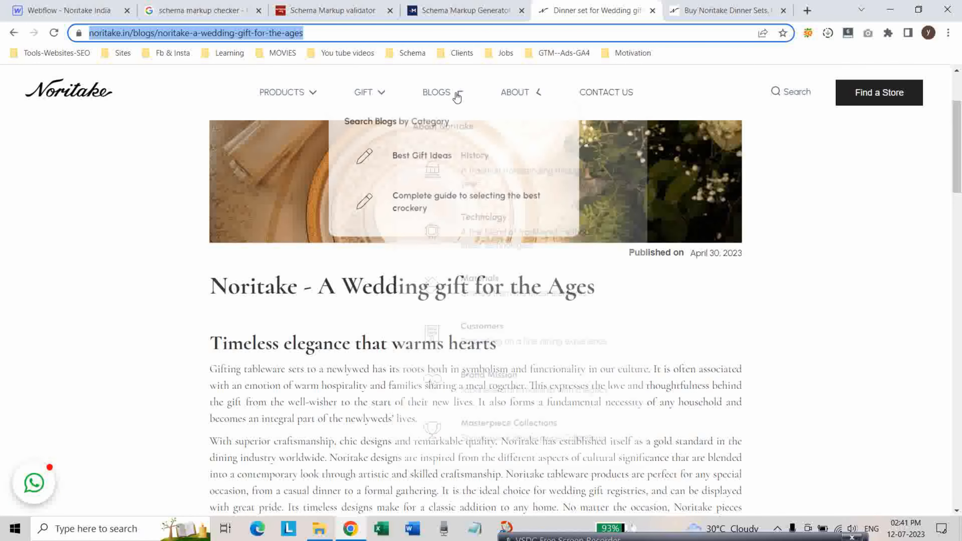
left_click(448, 216)
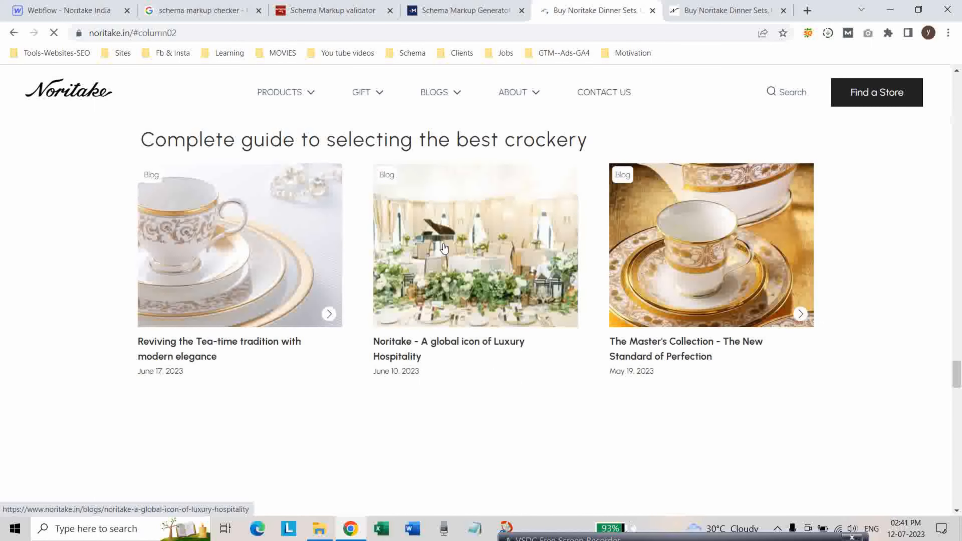
left_click(243, 244)
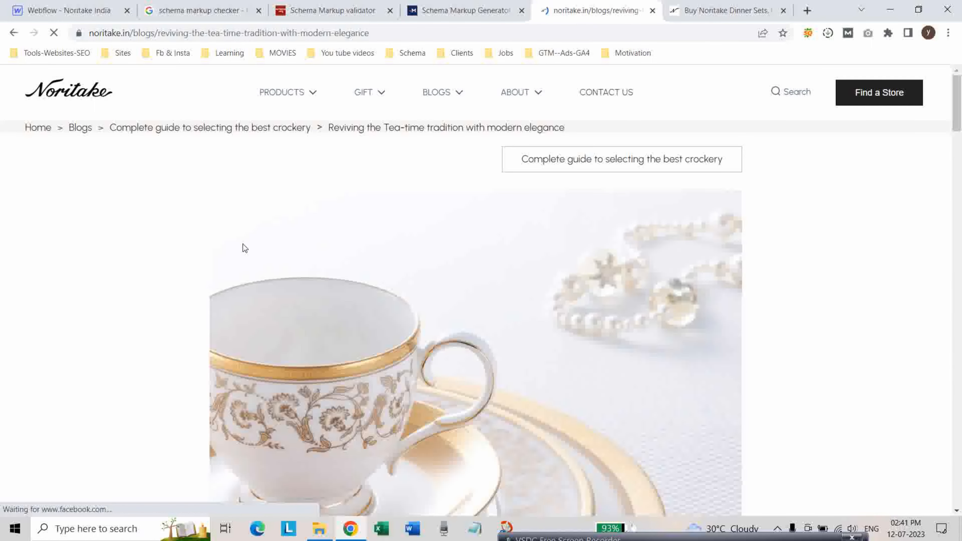
Copy the tea-time blog post's URL and return to the Schema Markup Validator.
left_click(387, 35)
right_click(387, 32)
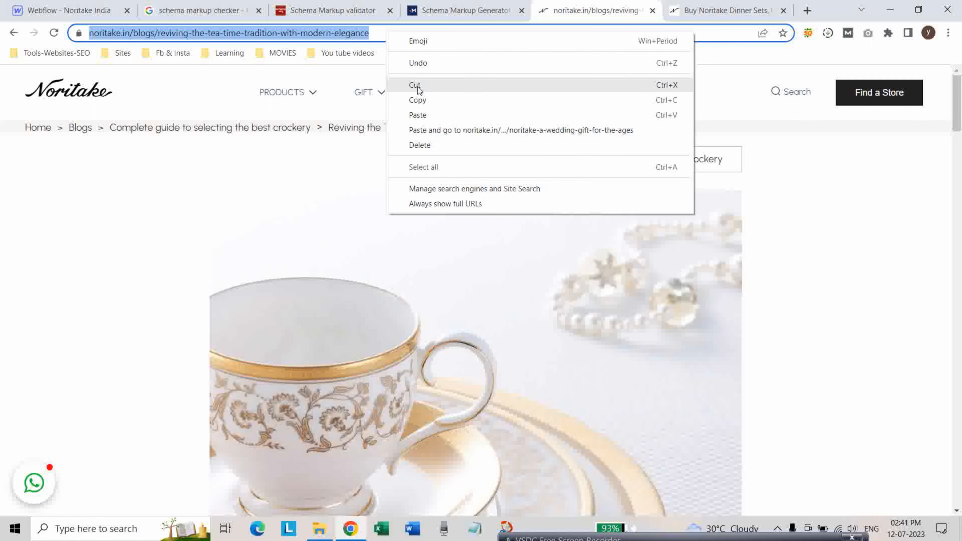
left_click(418, 100)
left_click(367, 10)
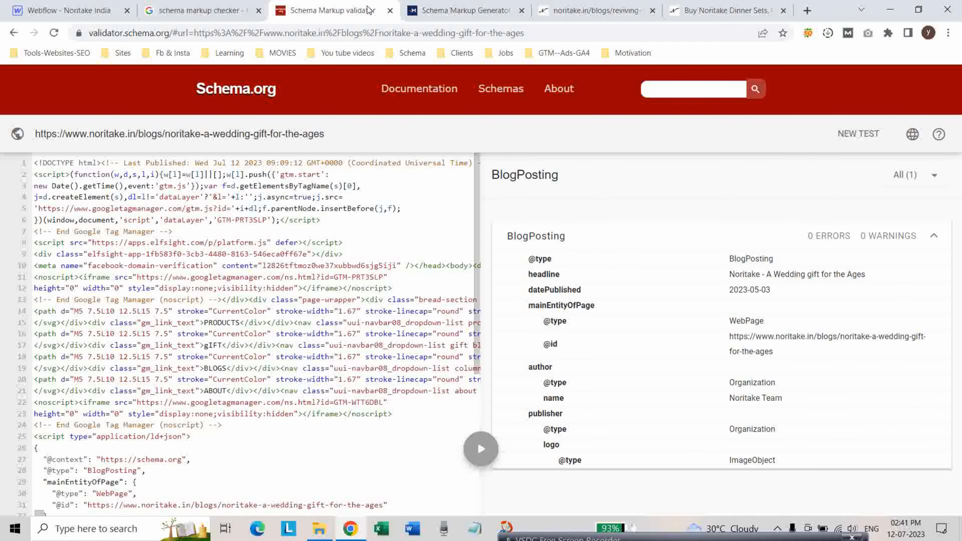
Close the used validator tab and open a fresh Schema Markup Validator through the Google result for the Schema Markup Testing Tool.
left_click(390, 10)
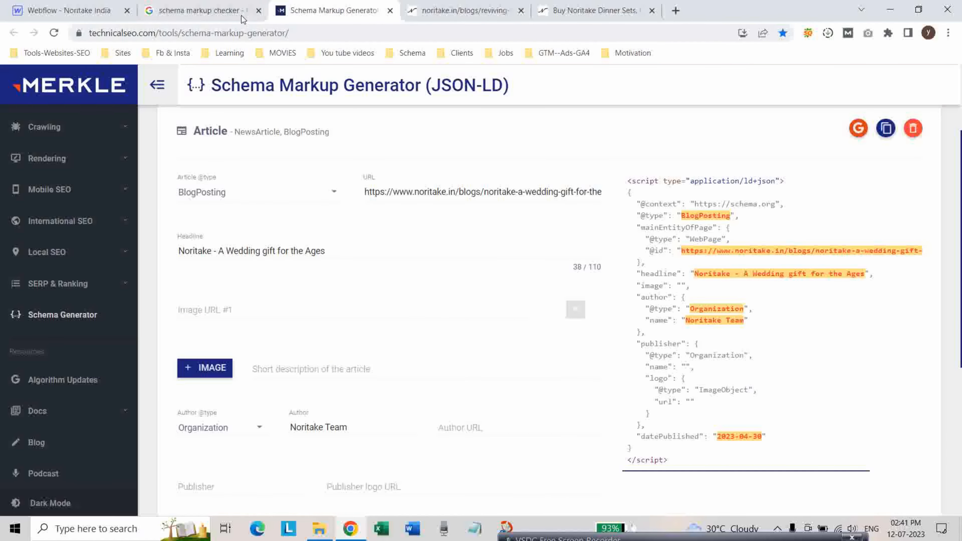
left_click(214, 10)
right_click(233, 227)
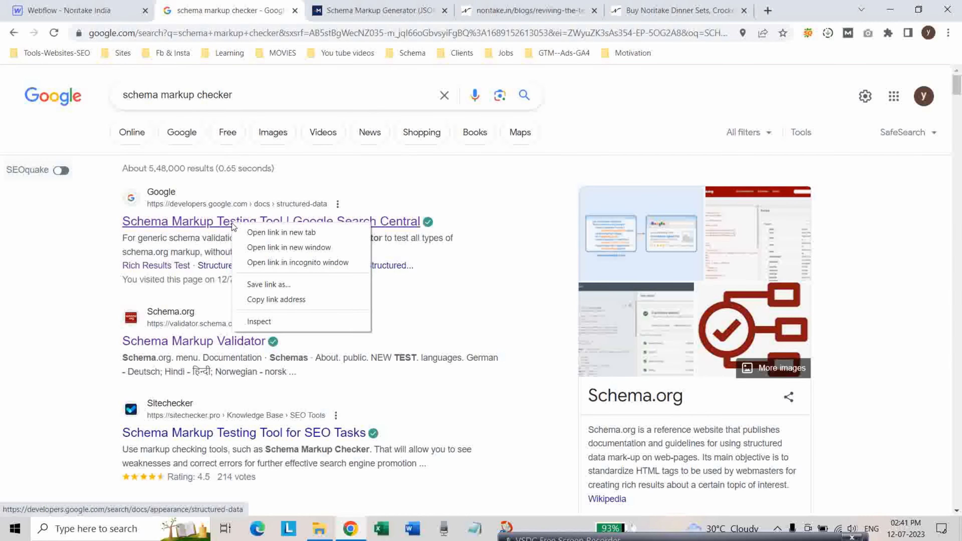
left_click(262, 227)
left_click(322, 10)
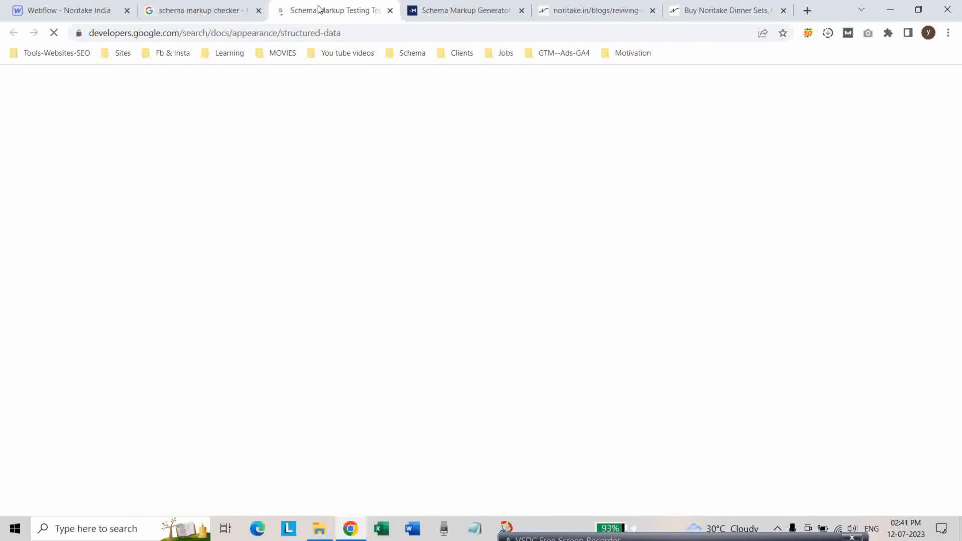
scroll(567, 390, "down", 4)
scroll(557, 394, "down", 3)
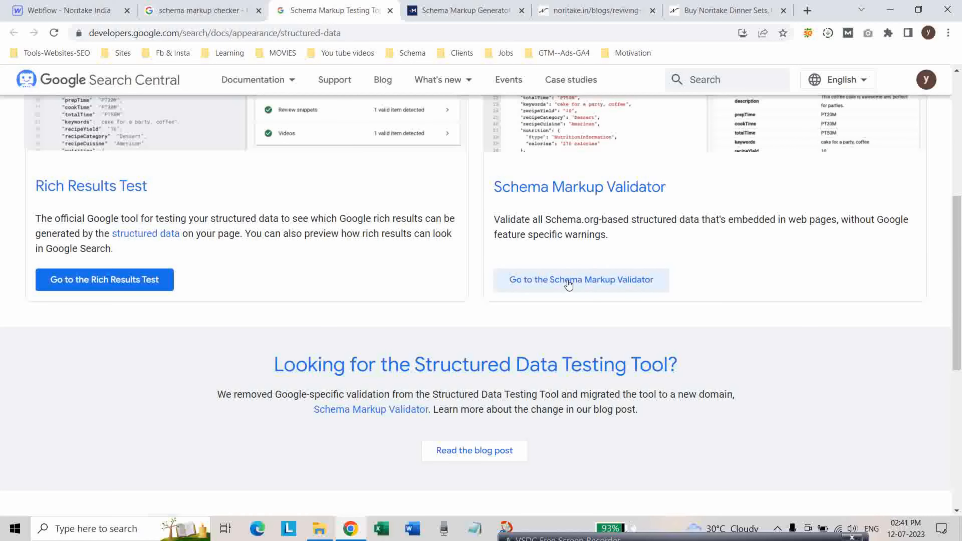
left_click(567, 282)
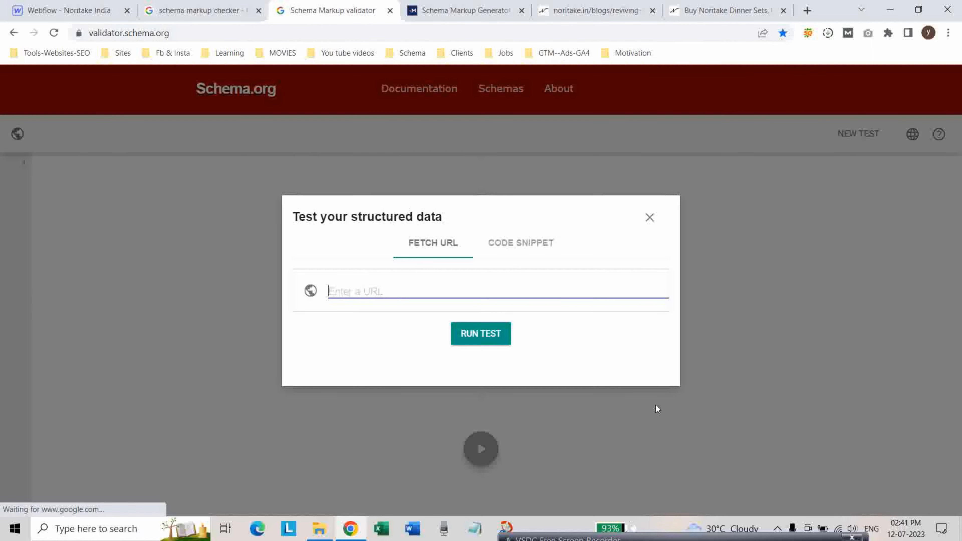
right_click(370, 292)
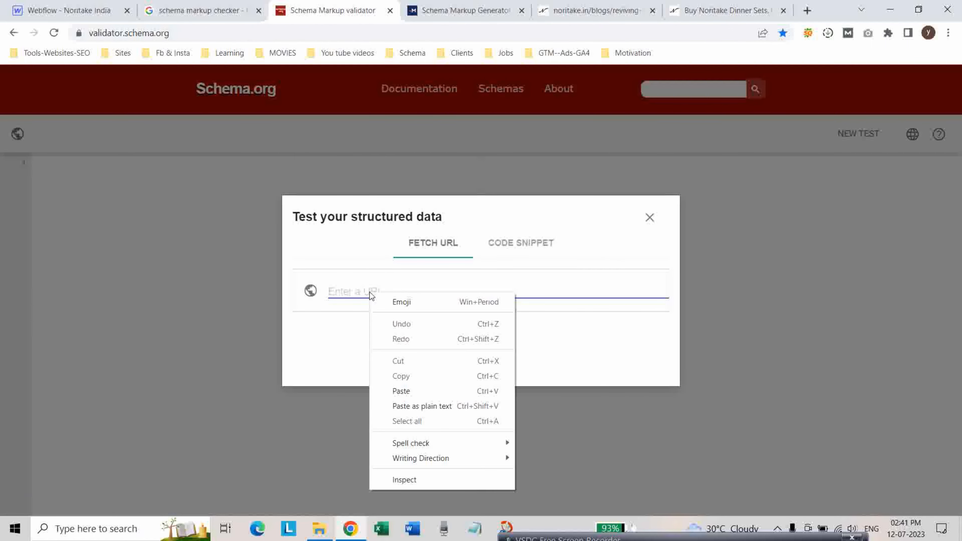
left_click(419, 393)
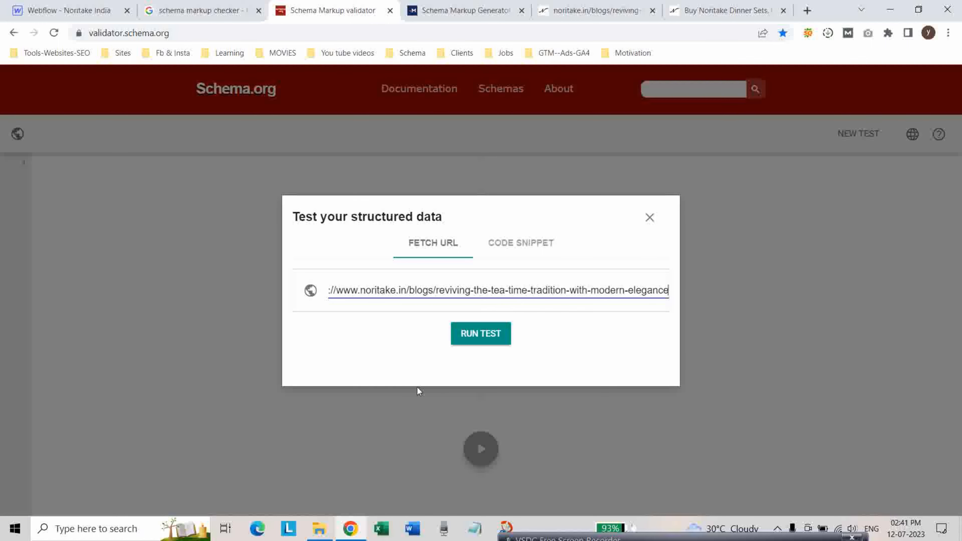
left_click(469, 339)
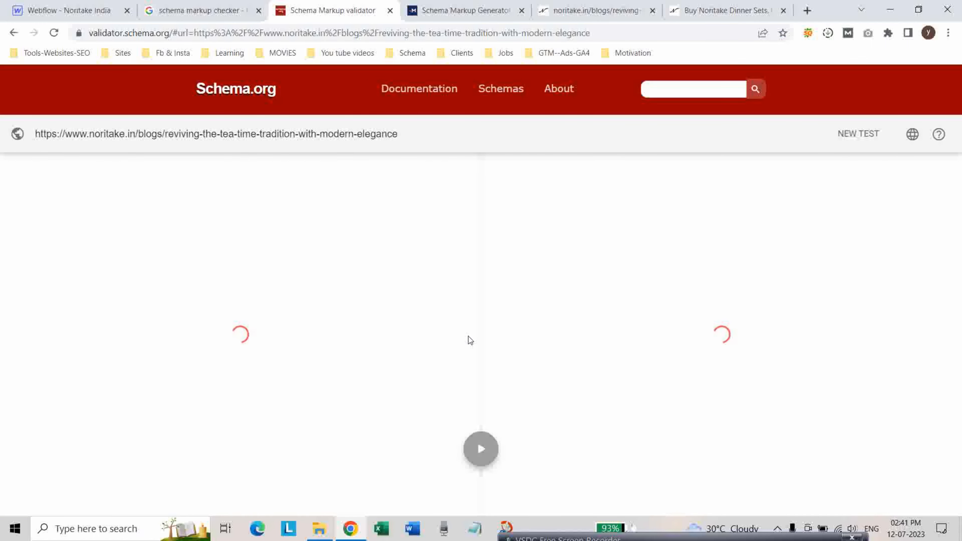